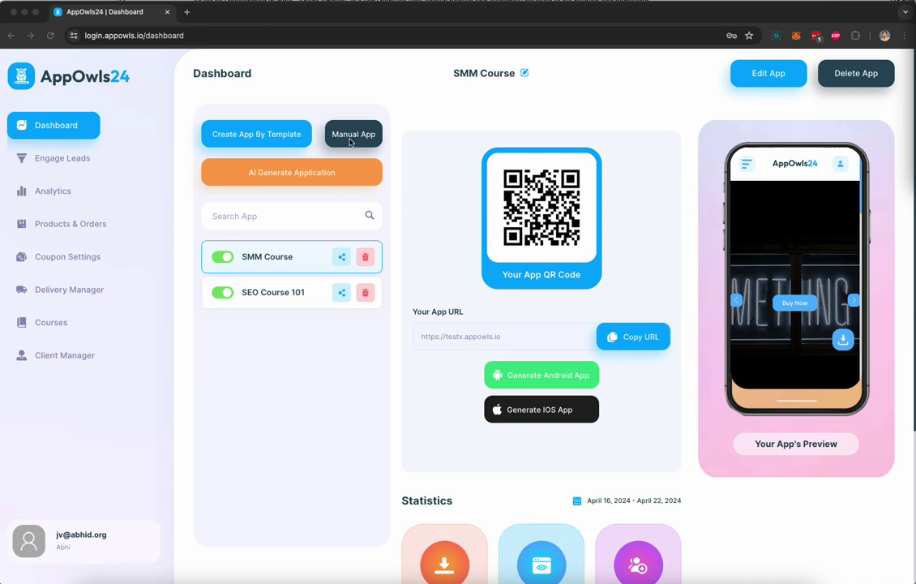
# Step: Enter app name 'AI Automation Agency Course', type Course, niche 'AI', and paste the business summary
pyautogui.click(395, 154)
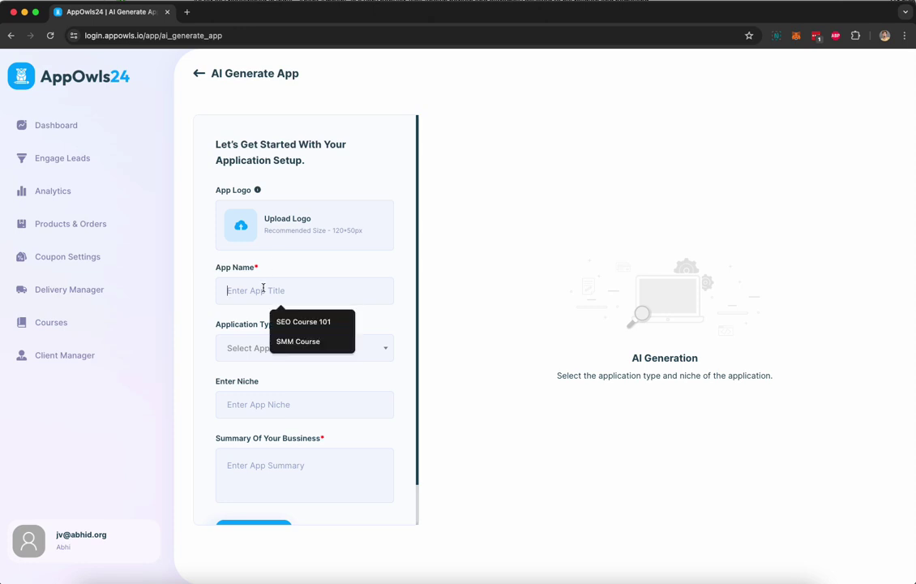
pyautogui.write('AI')
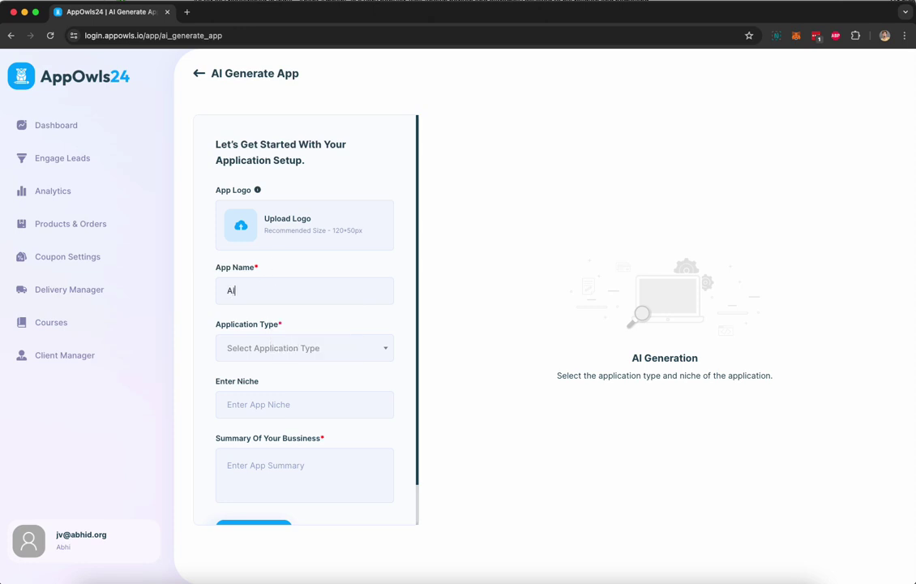
pyautogui.write(' Automation Agency Course')
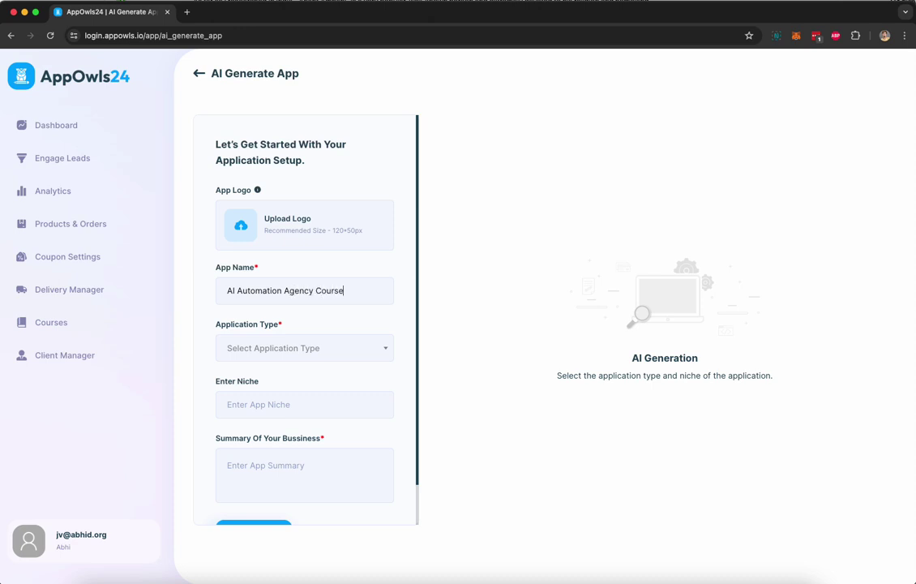
pyautogui.click(266, 349)
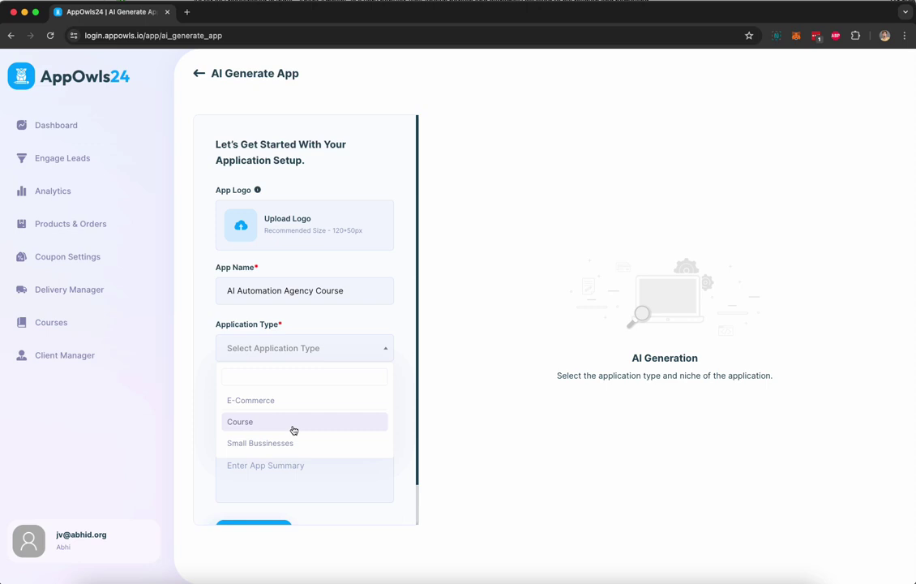
pyautogui.click(293, 430)
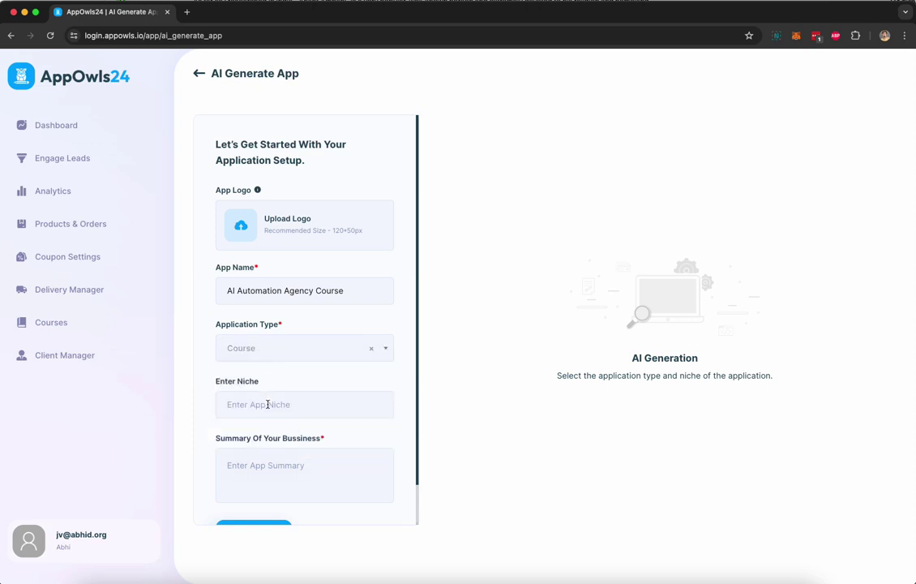
pyautogui.click(267, 403)
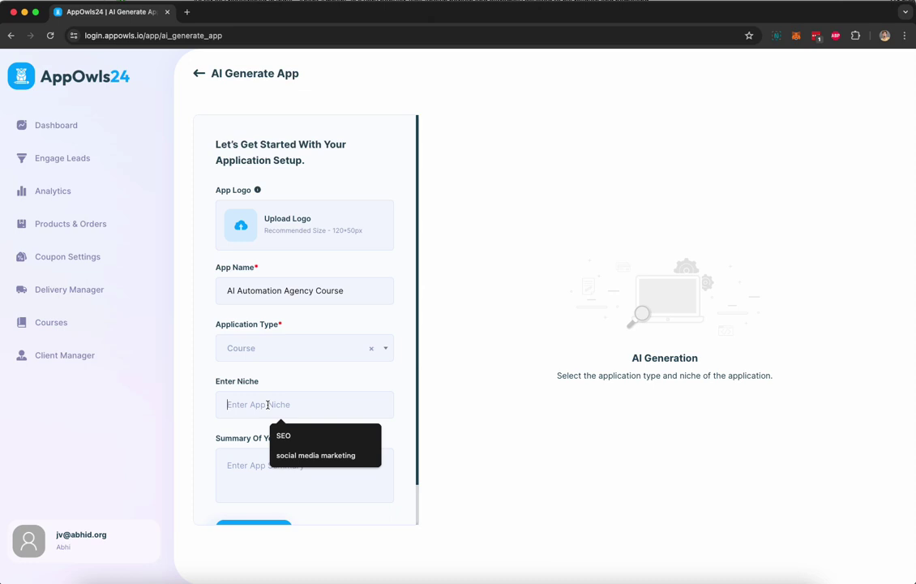
pyautogui.write('AI')
pyautogui.scroll(-1, 313, 442)
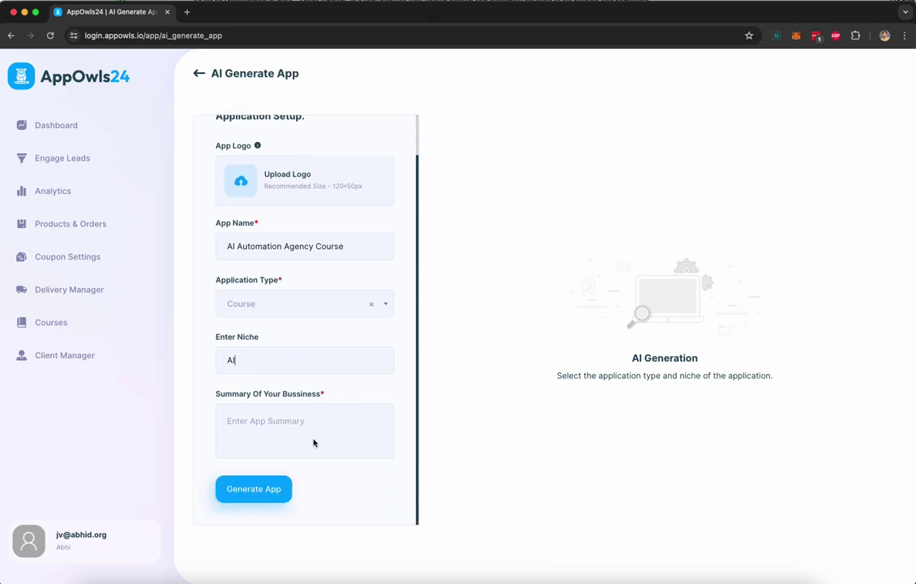
pyautogui.click(233, 420)
pyautogui.write('Create an app where I will sell access to my AI Automation Agency Course that users need to purchase to get access to.')
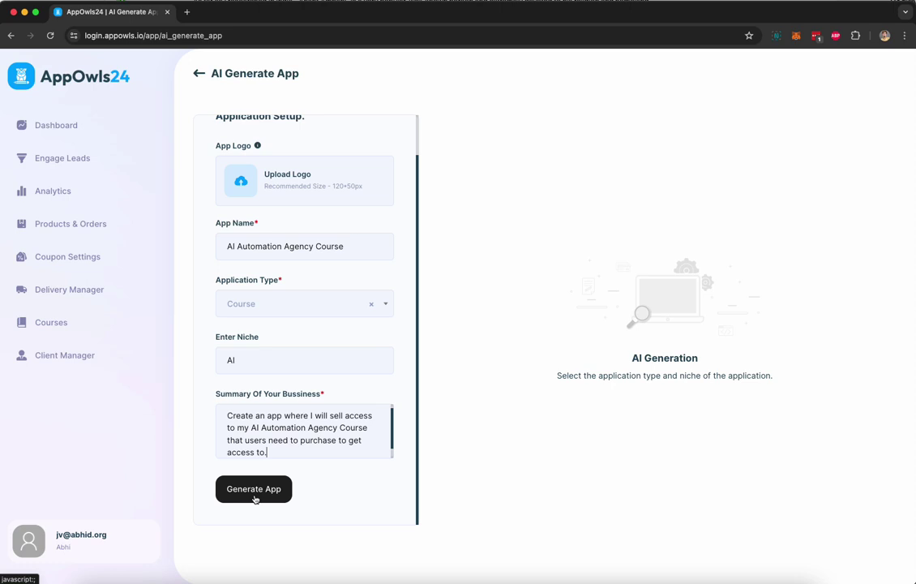
# Step: Generate the app and set the splash screen background type to Image
pyautogui.click(253, 489)
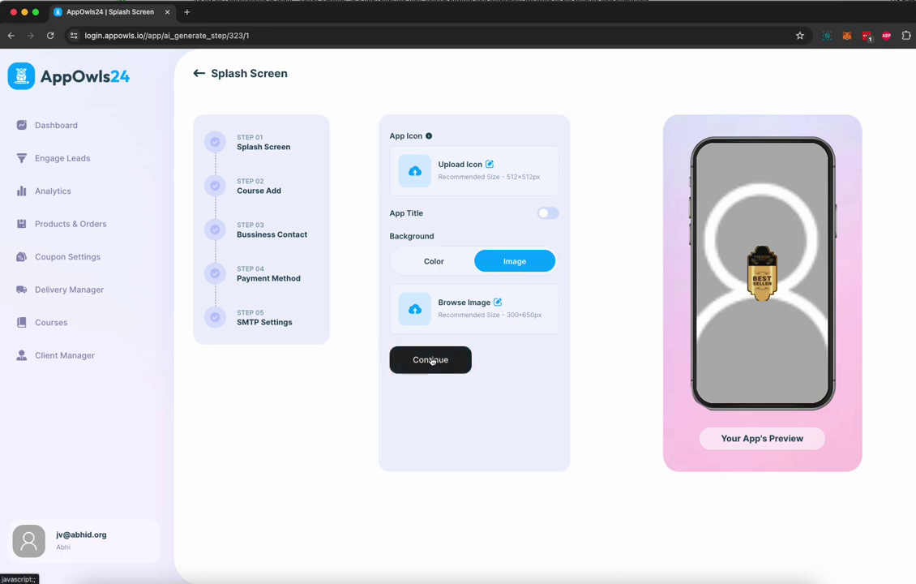
pyautogui.click(443, 262)
pyautogui.click(511, 261)
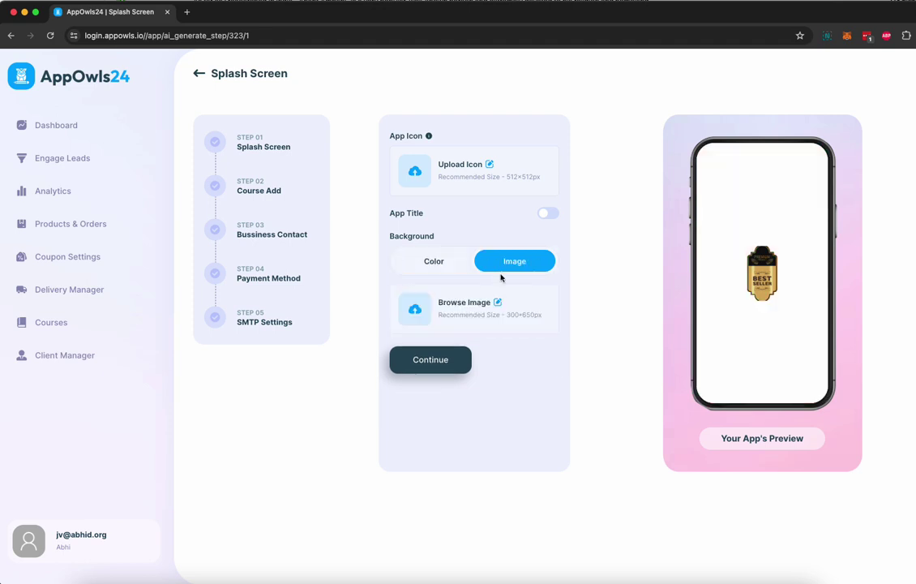
# Step: Search online images for 'roboto', apply the robot picture as splash background, and continue
pyautogui.click(460, 313)
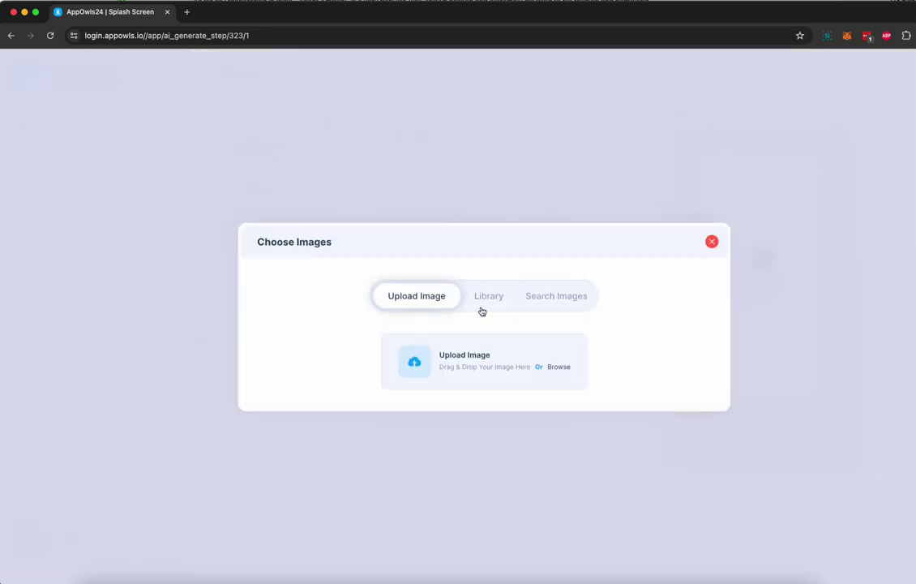
pyautogui.click(545, 301)
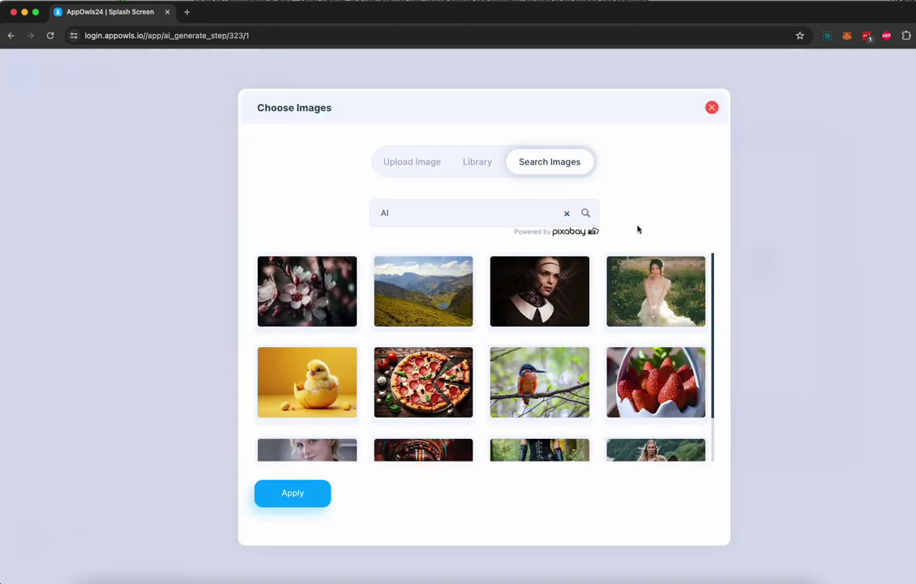
pyautogui.write('roboto')
pyautogui.press('Return')
pyautogui.click(279, 498)
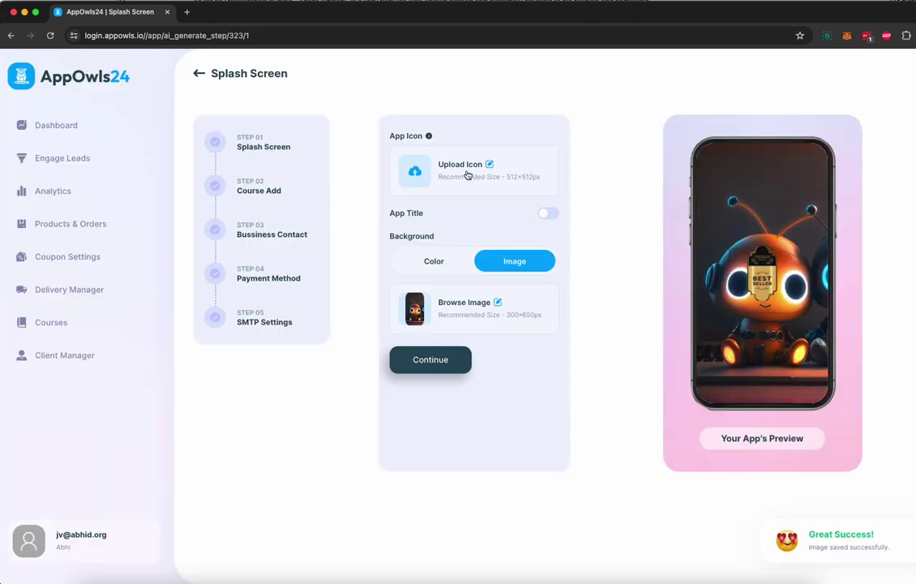
pyautogui.click(425, 360)
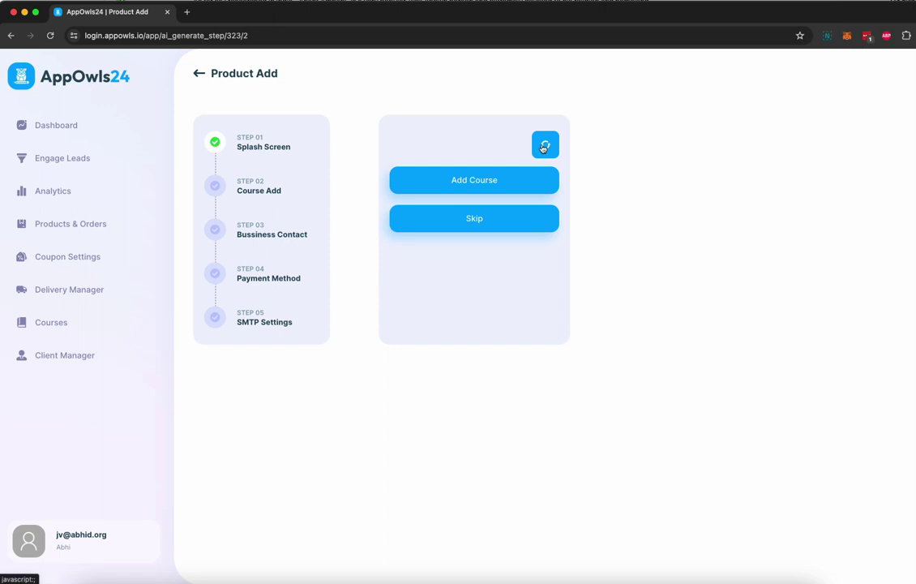
# Step: Create course 'AI Automation Agency Course' with summary, description, price 497, marked featured
pyautogui.click(505, 189)
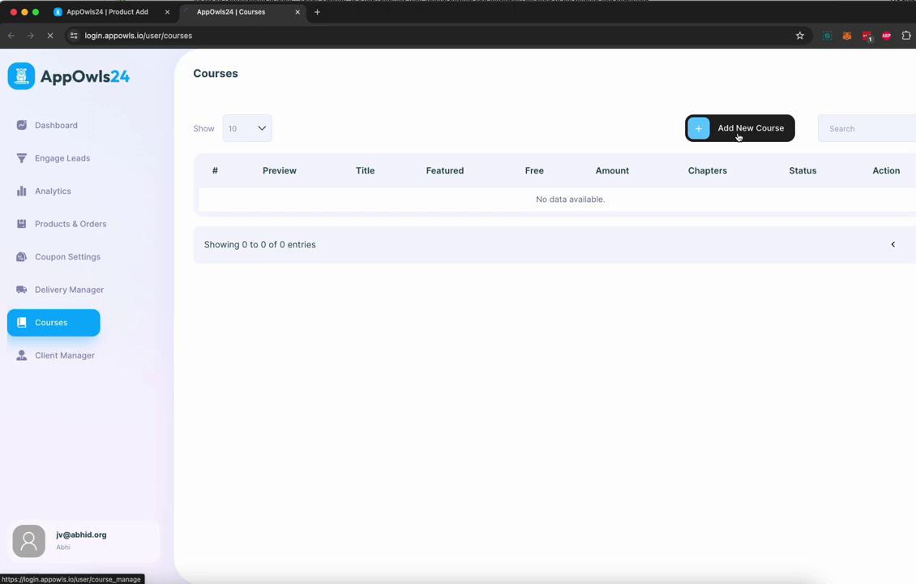
pyautogui.click(738, 136)
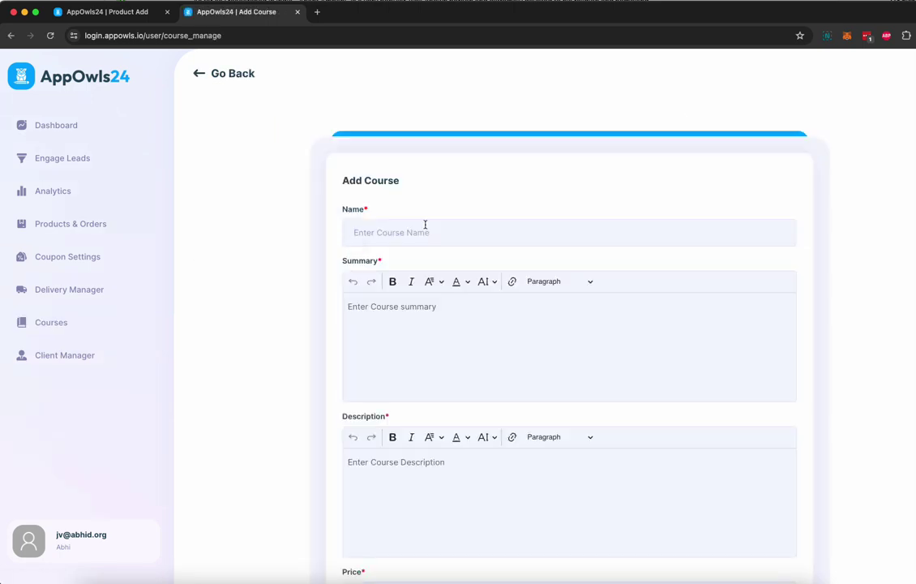
pyautogui.write('AI Automation Agency Course')
pyautogui.press('Tab')
pyautogui.write('AI Automation Agency Course summary')
pyautogui.press('Tab')
pyautogui.write('AI Automation Agency Course description')
pyautogui.scroll(-3, 446, 478)
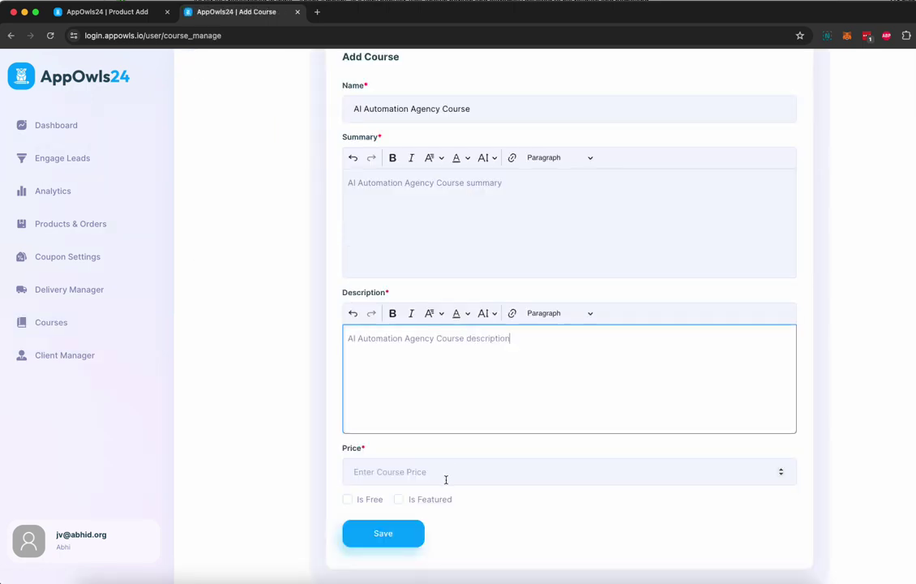
pyautogui.click(446, 478)
pyautogui.write('497')
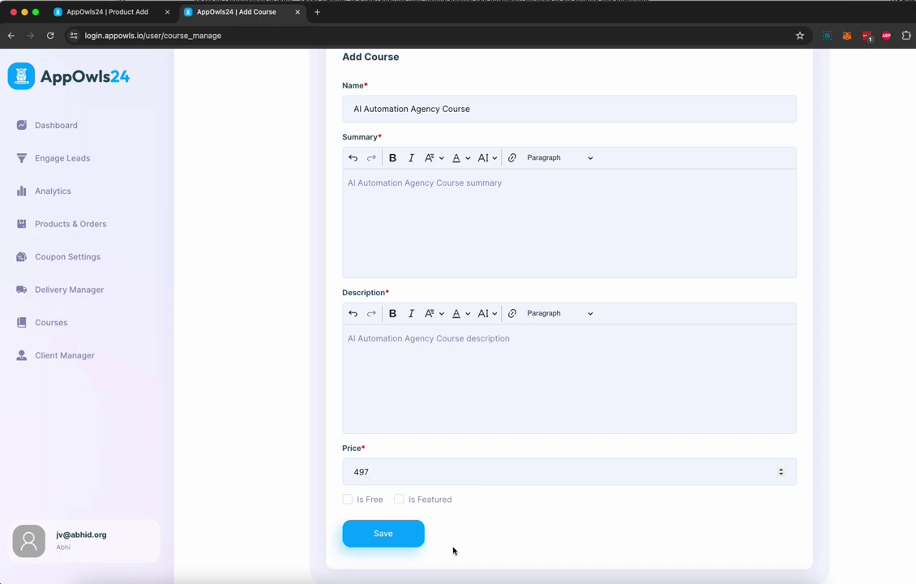
pyautogui.click(398, 499)
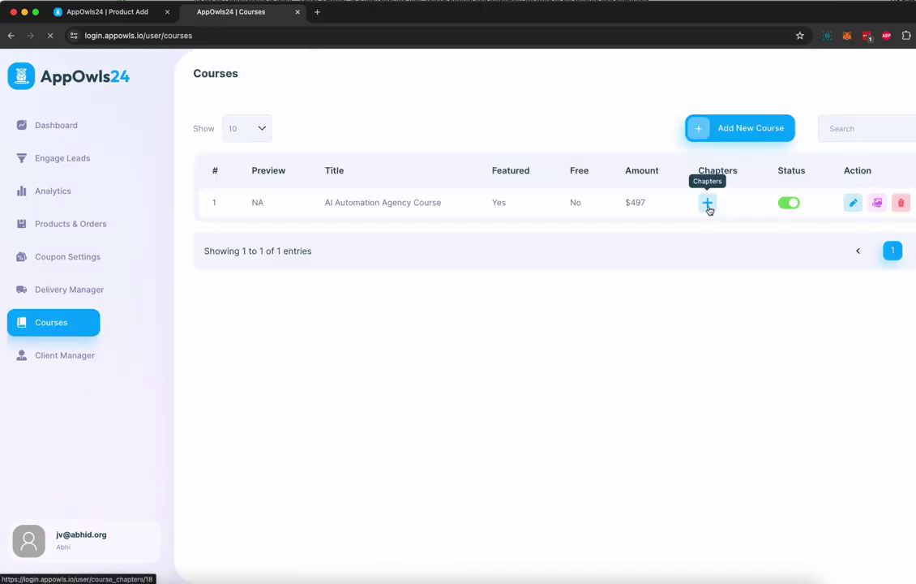
# Step: Add and save an 'Introduction' module to the new course's chapters
pyautogui.click(707, 204)
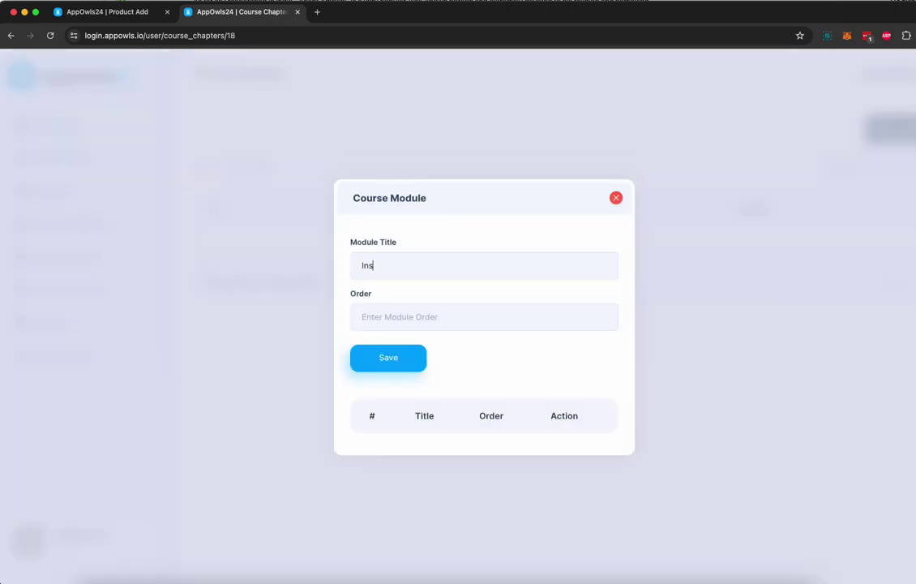
pyautogui.write('tro')
pyautogui.press('BackSpace')
pyautogui.press('BackSpace')
pyautogui.press('BackSpace')
pyautogui.press('BackSpace')
pyautogui.write('troduction')
pyautogui.click(599, 315)
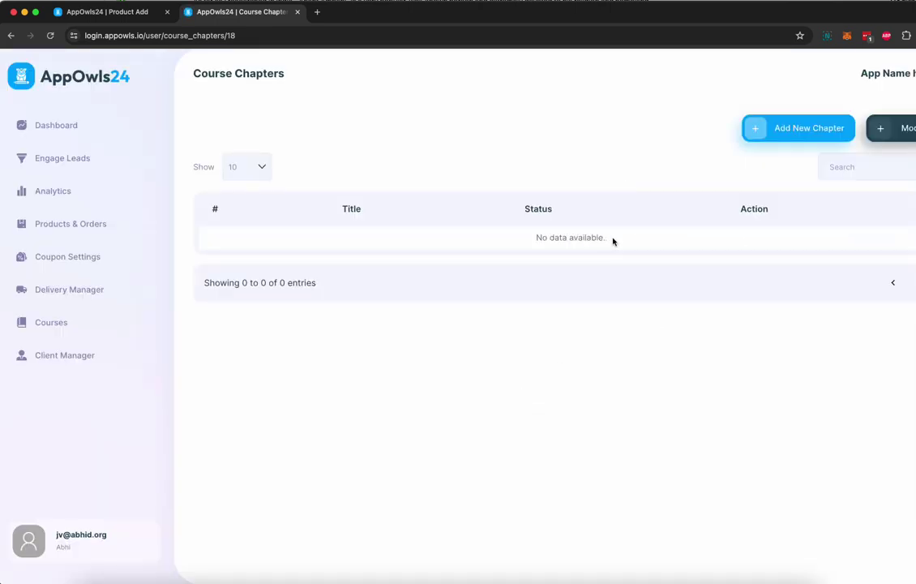
# Step: Create chapter 'Intro': 15 minutes, Introduction module, order 1, description 'Intro', and save
pyautogui.click(798, 132)
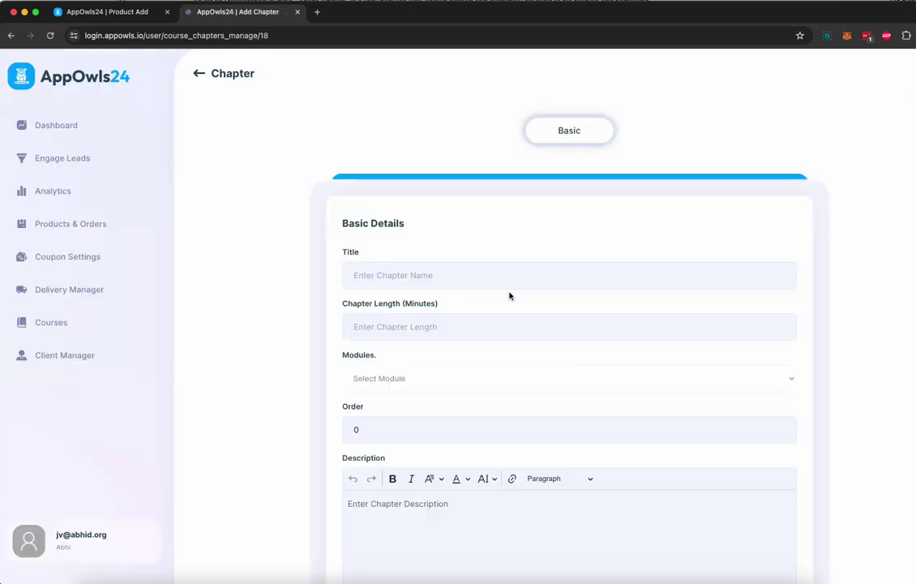
pyautogui.click(408, 277)
pyautogui.write('Intro')
pyautogui.press('Tab')
pyautogui.write('15')
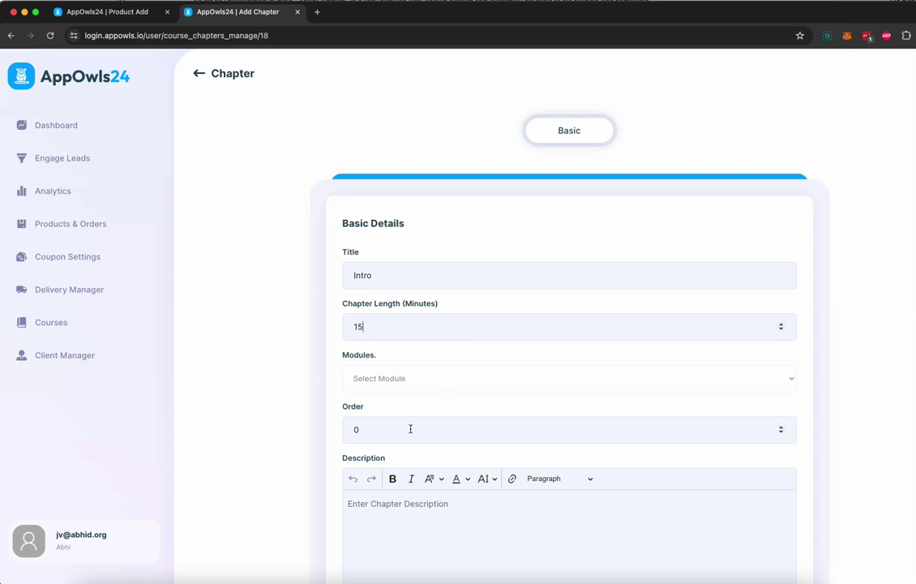
pyautogui.click(452, 395)
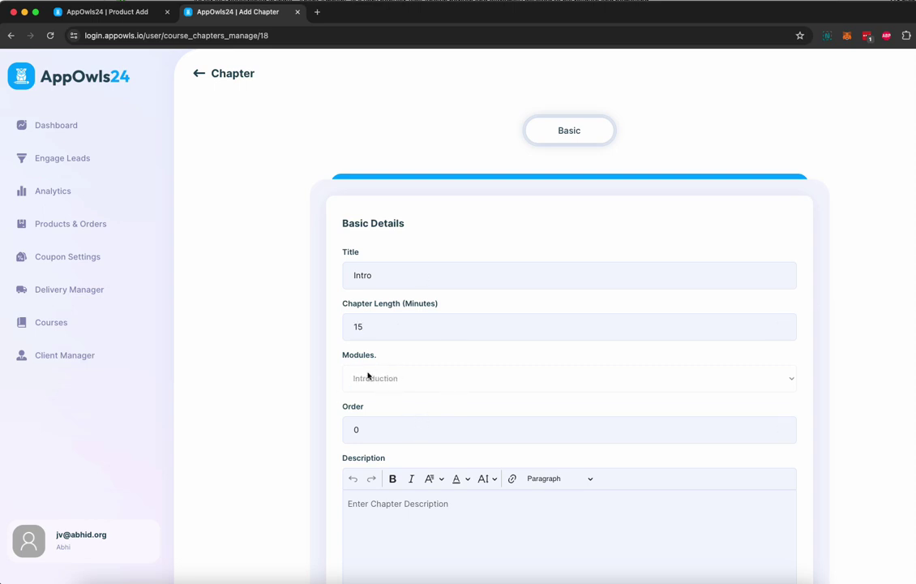
pyautogui.click(783, 428)
pyautogui.scroll(-3, 592, 478)
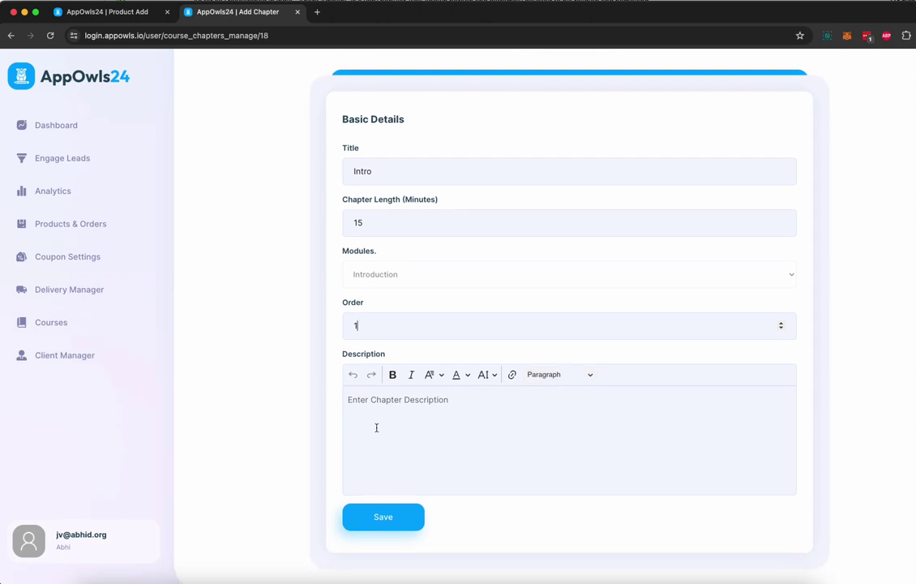
pyautogui.click(427, 435)
pyautogui.write('Intro')
pyautogui.click(383, 516)
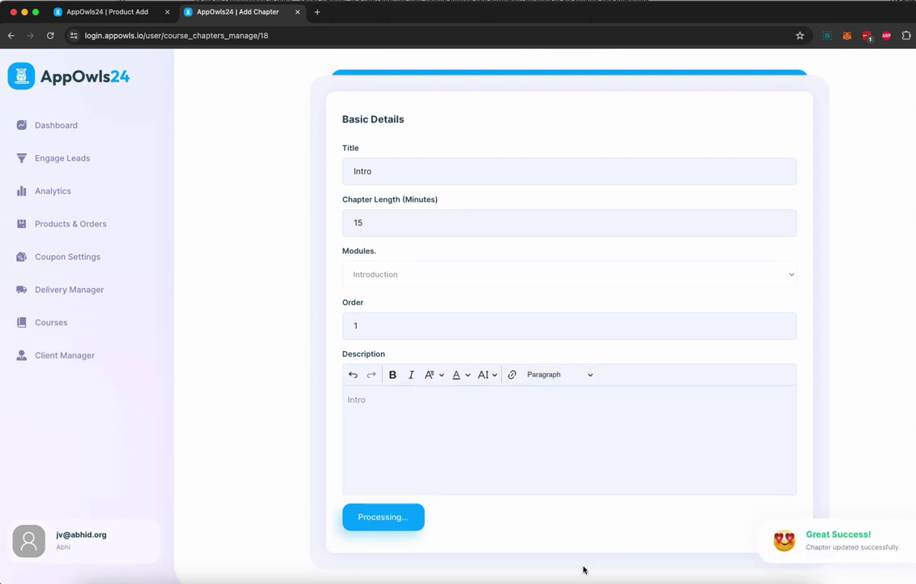
# Step: Review the chapter's Video, Audio, PDF and Accessibility tabs
pyautogui.click(534, 136)
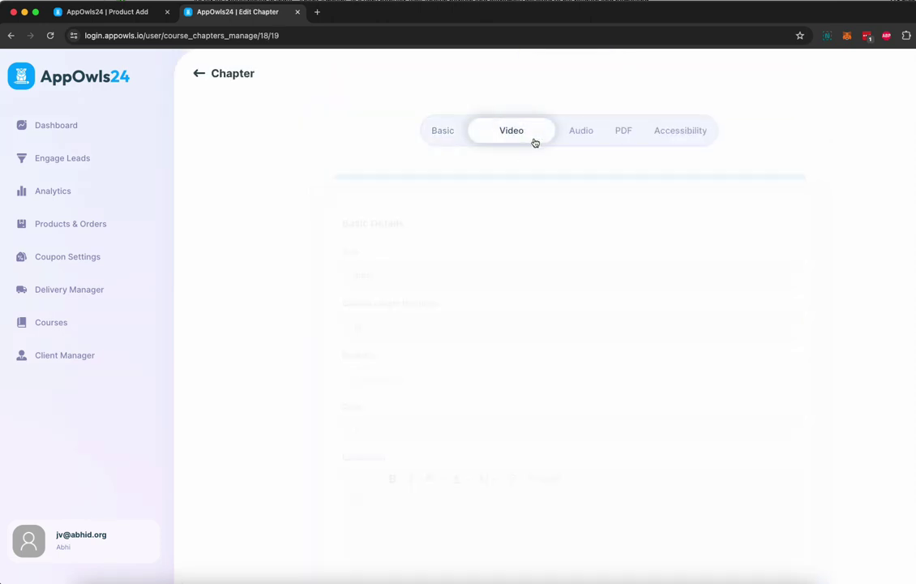
pyautogui.click(583, 134)
pyautogui.click(628, 137)
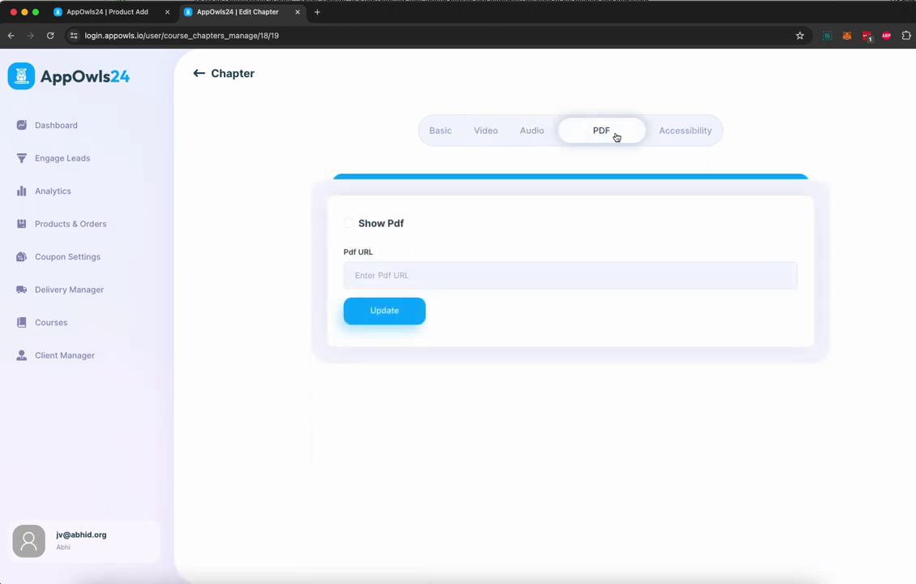
pyautogui.click(674, 139)
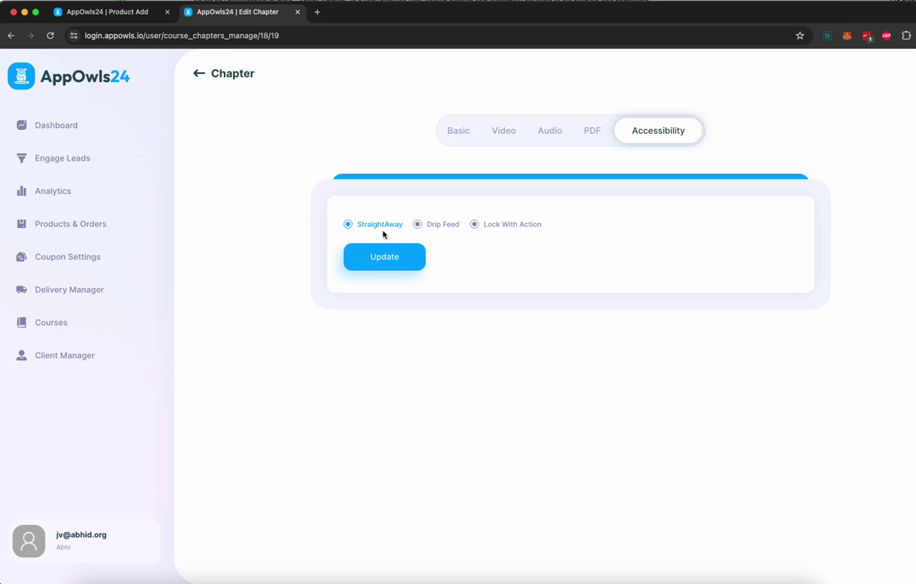
# Step: Try drip-feed and prerequisite access, keep StraightAway, and return to the Product Add wizard
pyautogui.click(429, 225)
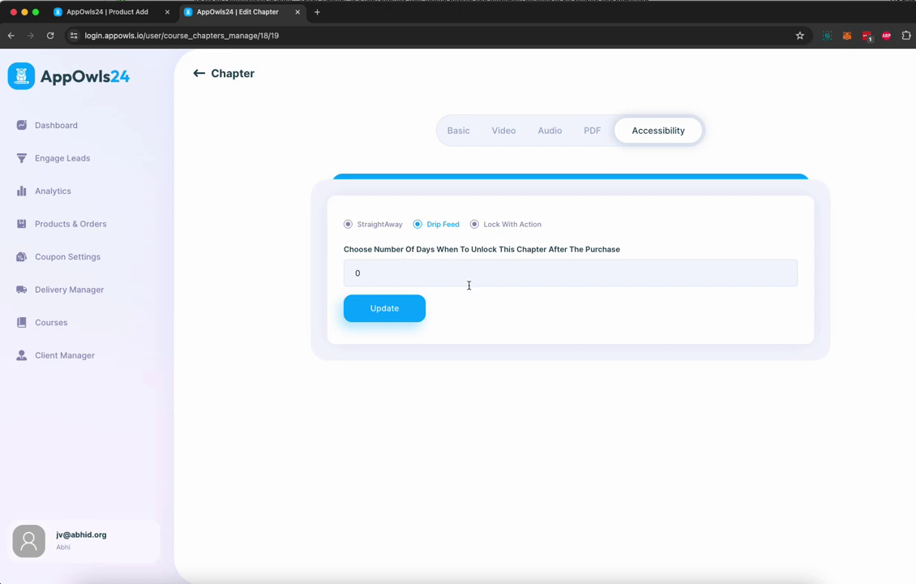
pyautogui.click(508, 225)
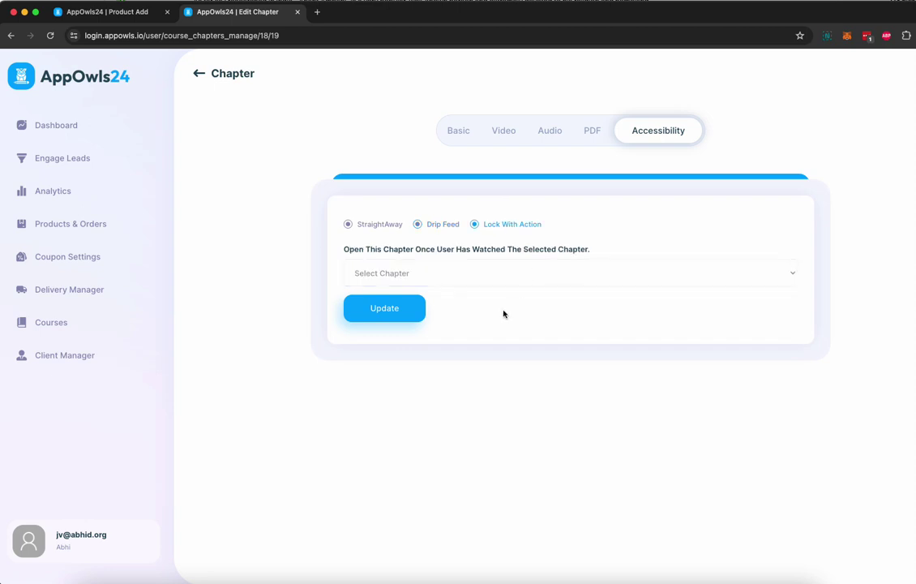
pyautogui.click(467, 280)
pyautogui.click(576, 336)
pyautogui.click(377, 226)
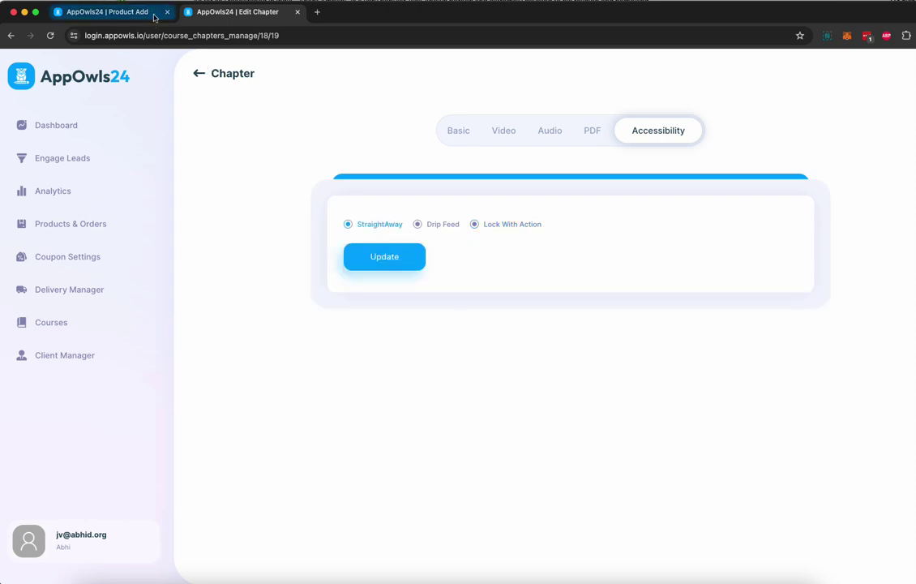
pyautogui.click(199, 75)
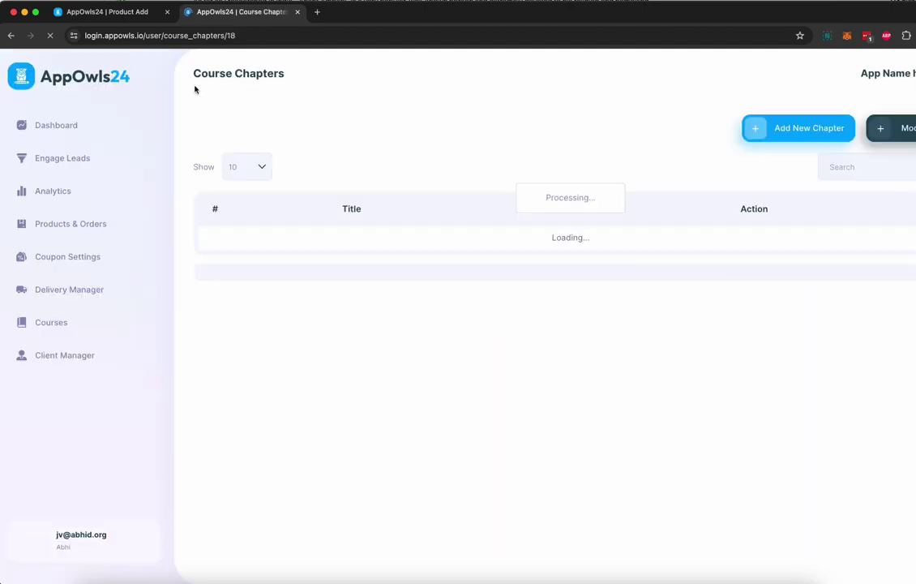
pyautogui.click(120, 18)
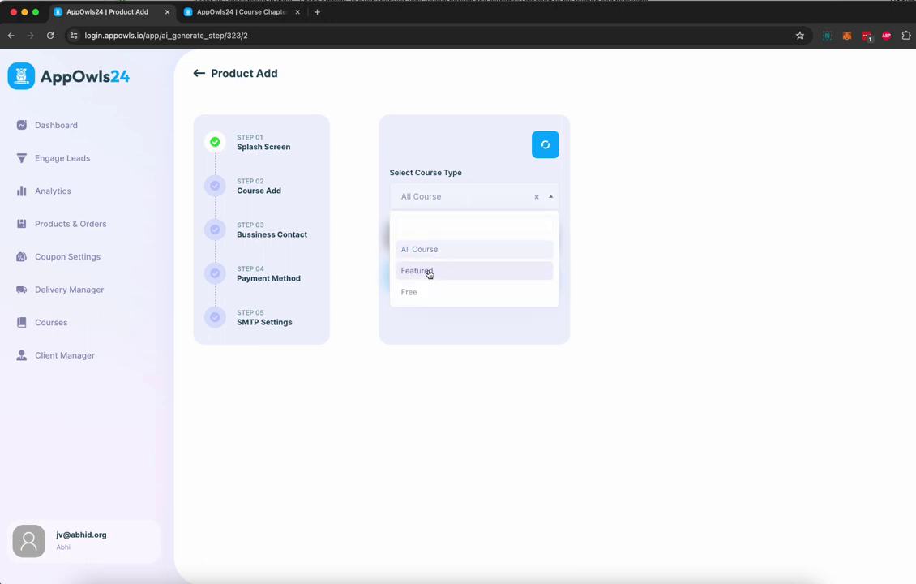
# Step: Choose Featured as the course type and save and continue
pyautogui.click(429, 272)
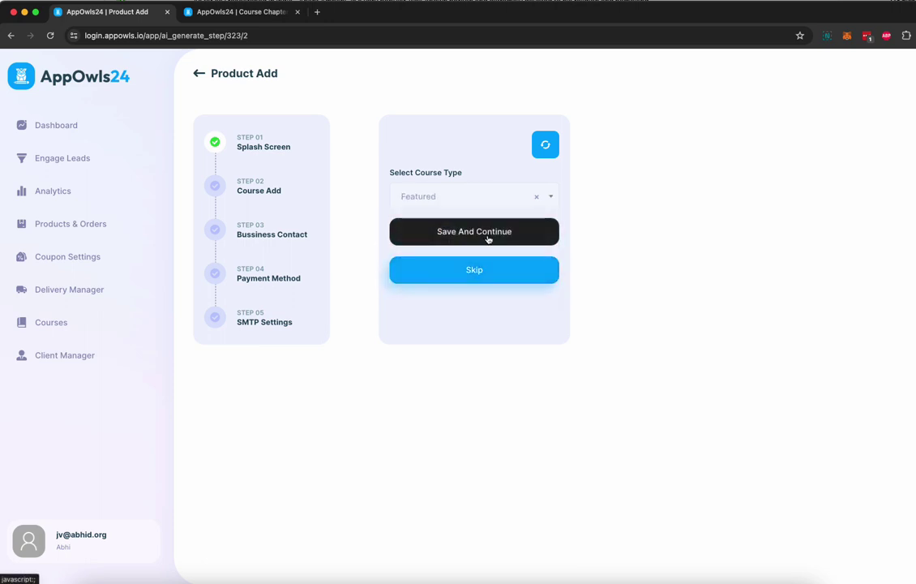
pyautogui.click(488, 239)
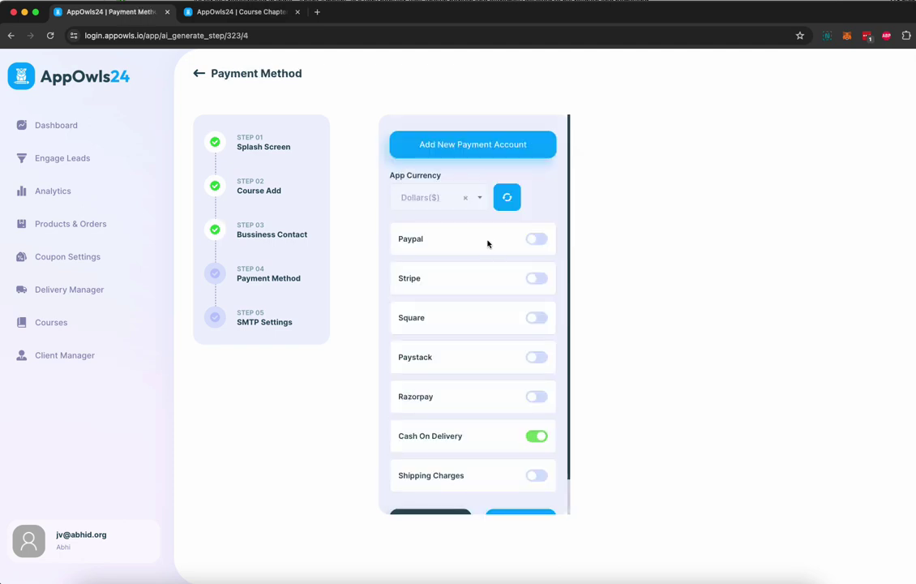
# Step: Leave the currency unchanged, keep Shipping Charges off, and save the payment step
pyautogui.scroll(-2, 487, 243)
pyautogui.scroll(2, 482, 238)
pyautogui.click(466, 199)
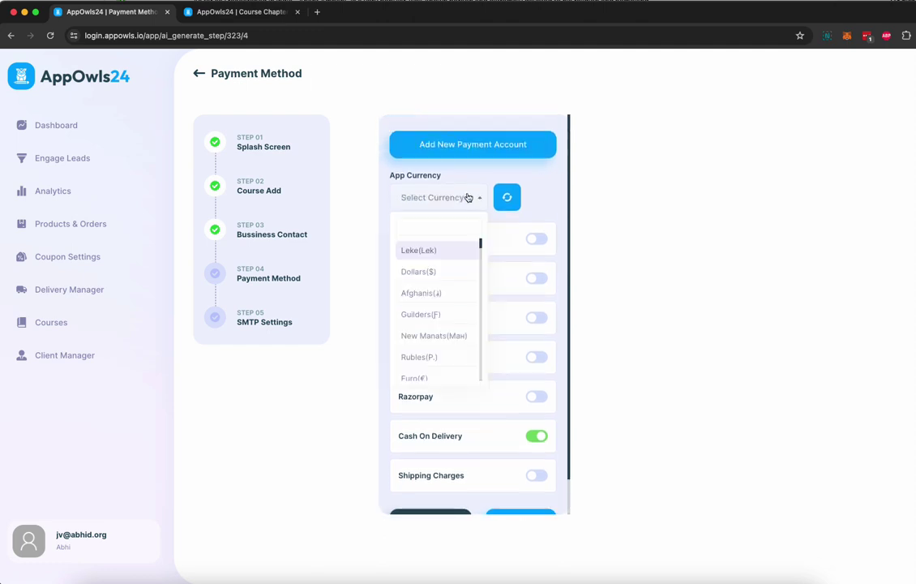
pyautogui.click(540, 209)
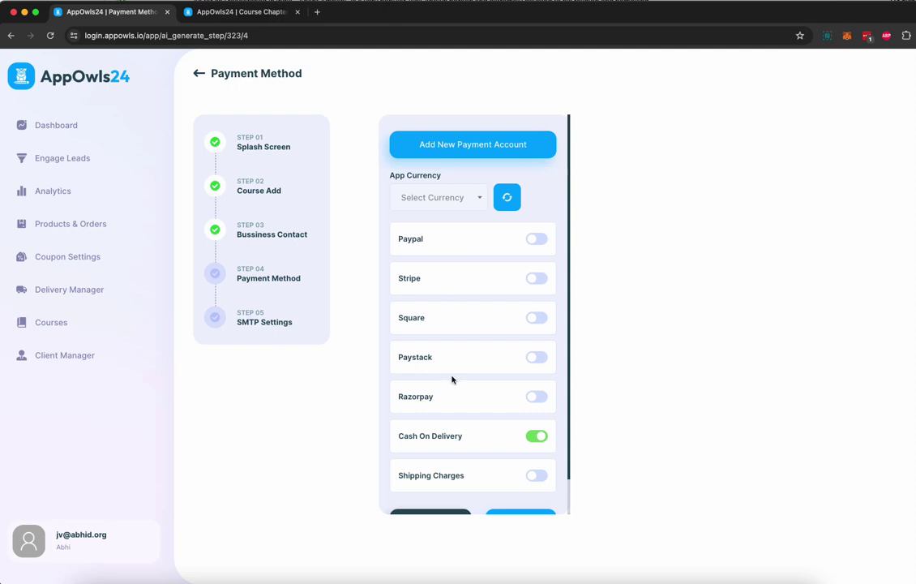
pyautogui.scroll(-2, 449, 382)
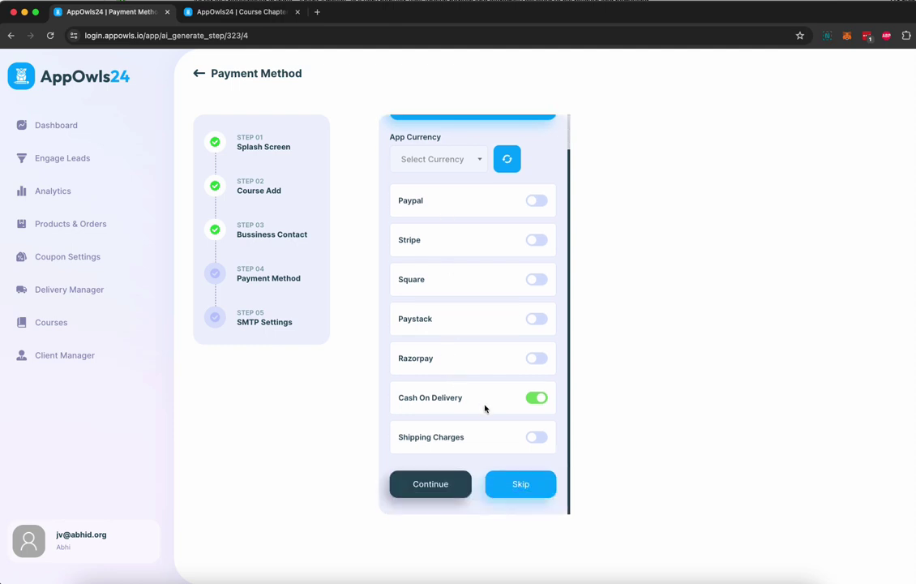
pyautogui.click(536, 438)
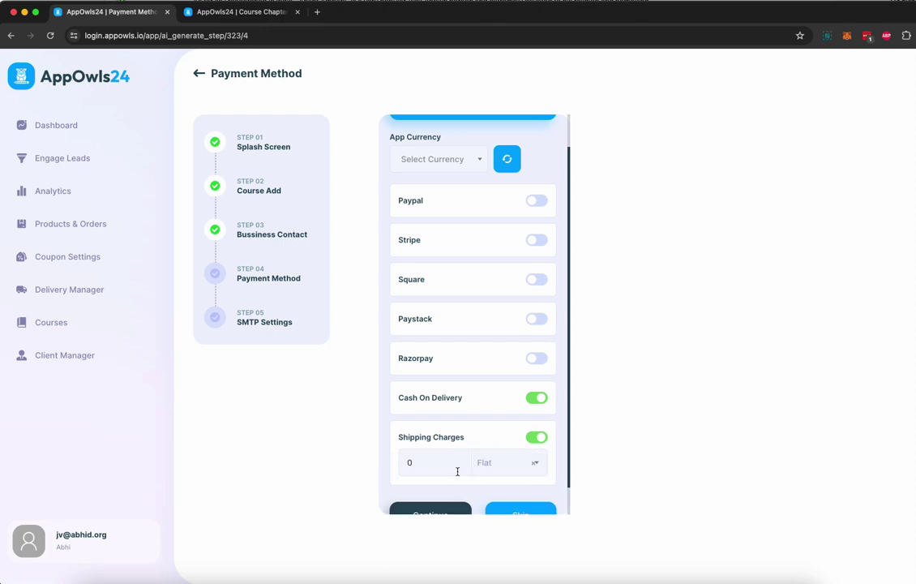
pyautogui.click(494, 468)
pyautogui.click(538, 436)
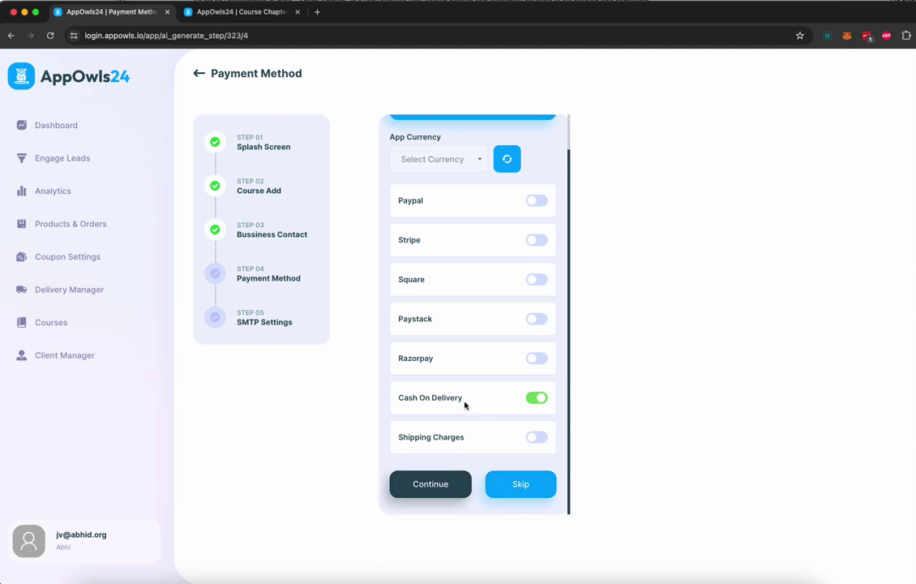
pyautogui.click(438, 482)
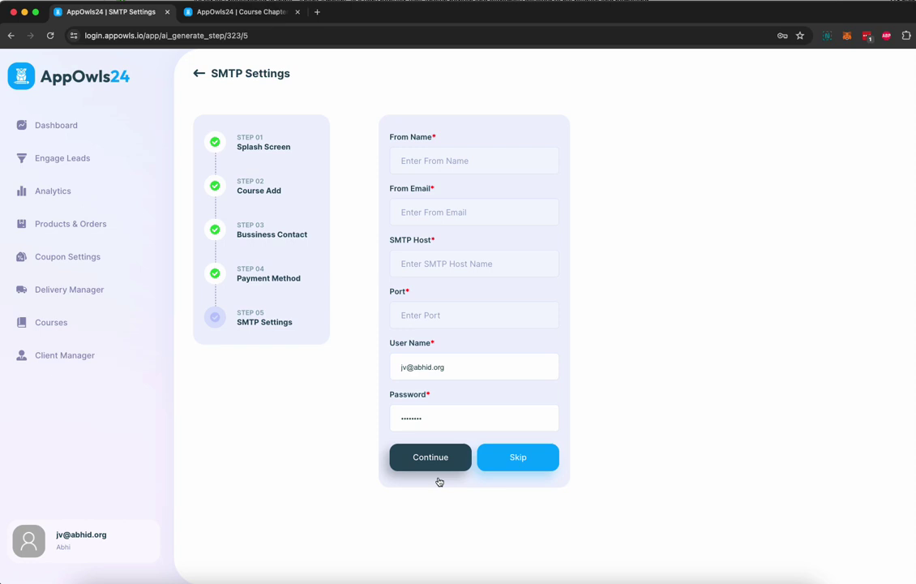
# Step: Skip SMTP setup to generate the app, then open the AI Automation Agency Course app
pyautogui.click(512, 458)
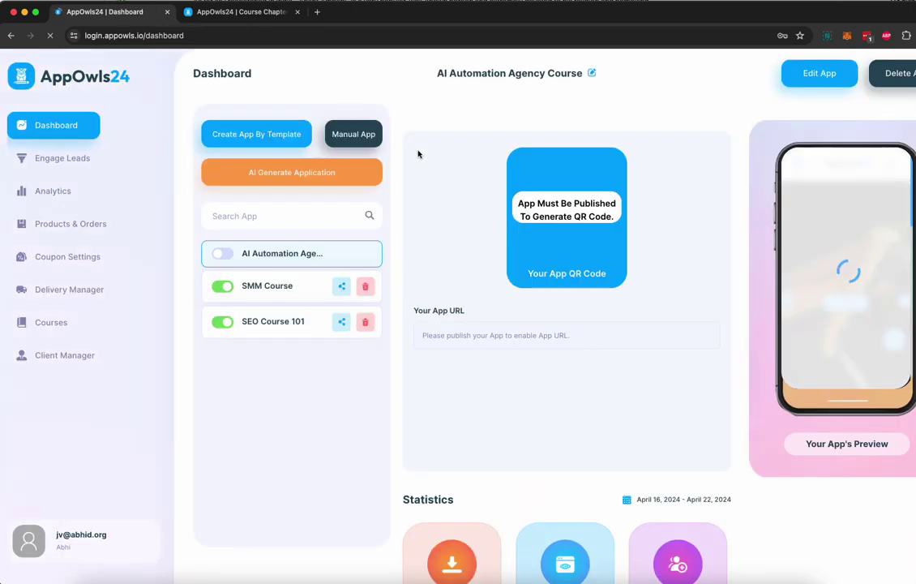
pyautogui.click(303, 255)
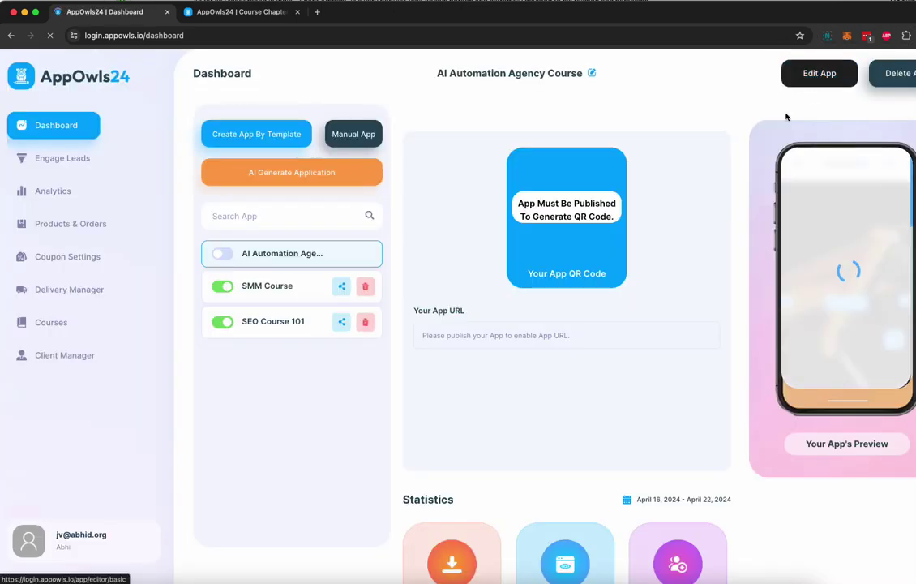
# Step: In the app editor, browse Splash Screen, External Script, Notification, Authentication, Seller Address and SMTP settings
pyautogui.click(819, 73)
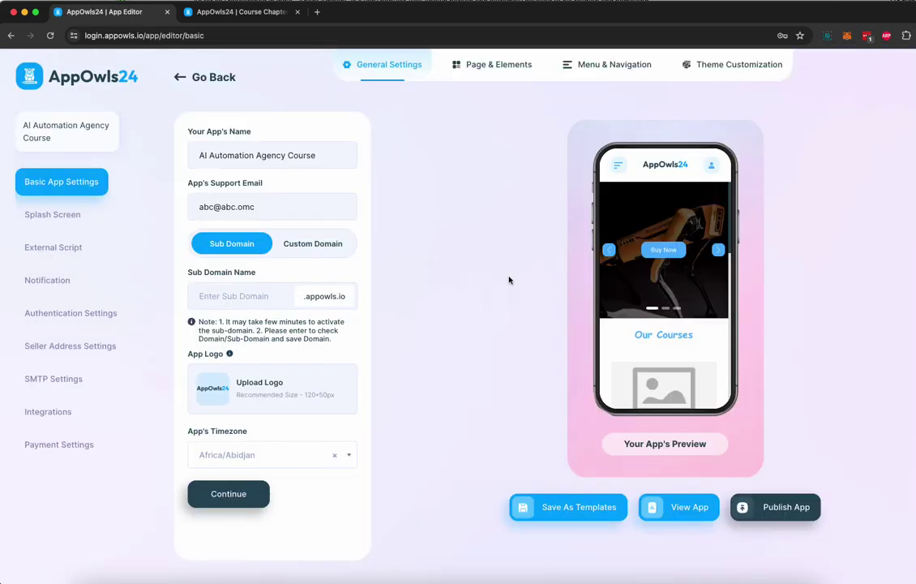
pyautogui.click(60, 217)
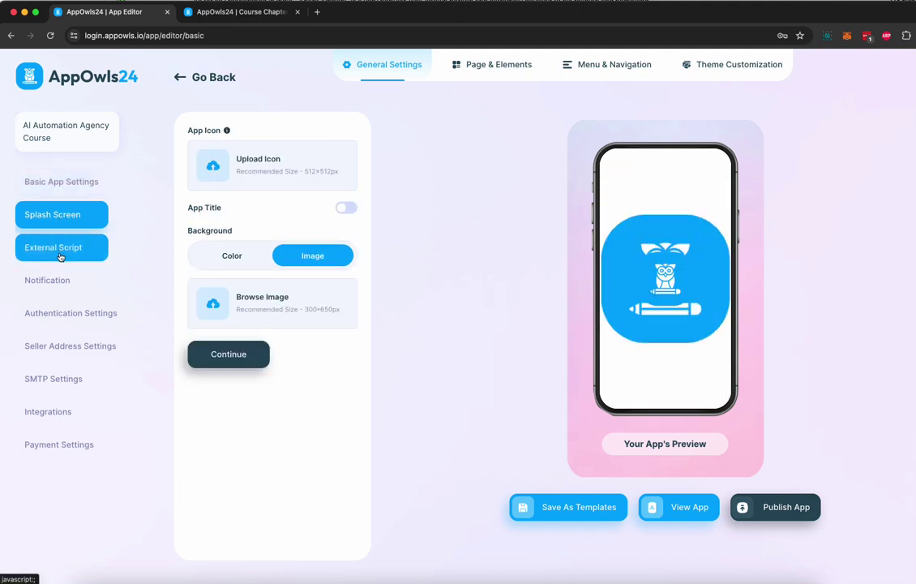
pyautogui.click(60, 255)
pyautogui.click(61, 277)
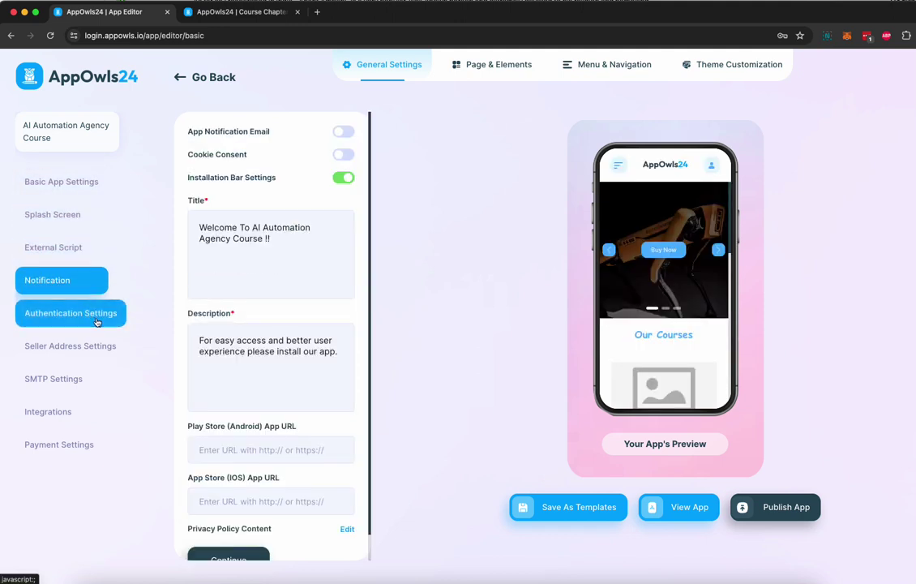
pyautogui.scroll(-1, 275, 307)
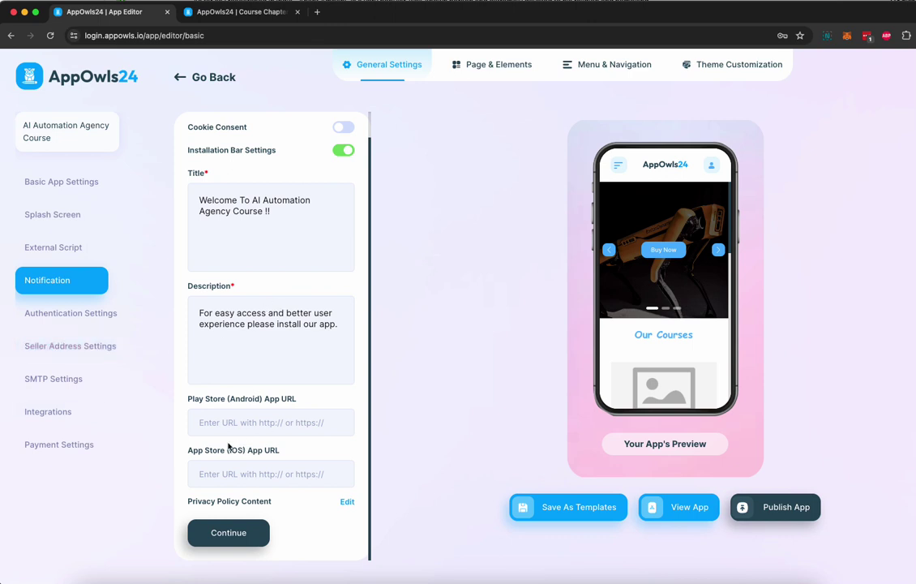
pyautogui.click(65, 318)
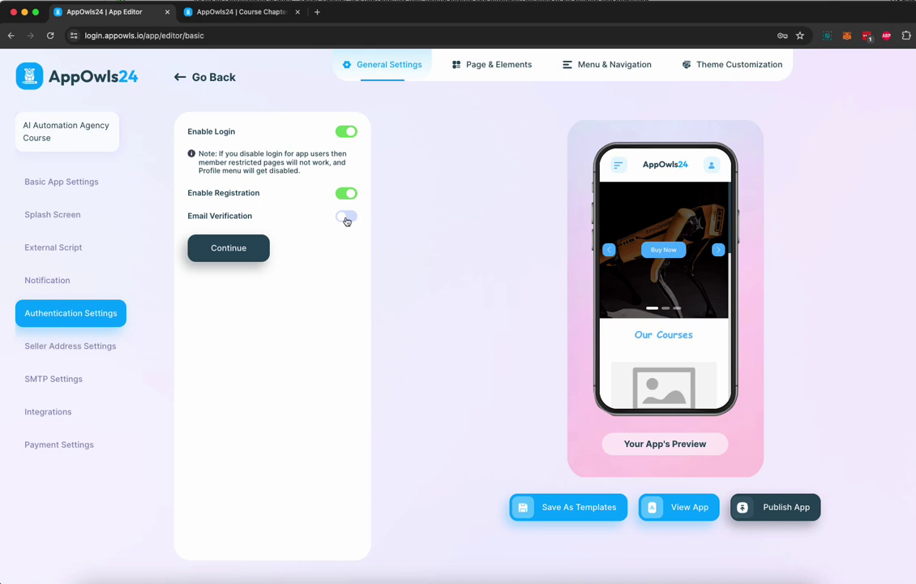
pyautogui.click(77, 346)
pyautogui.click(64, 387)
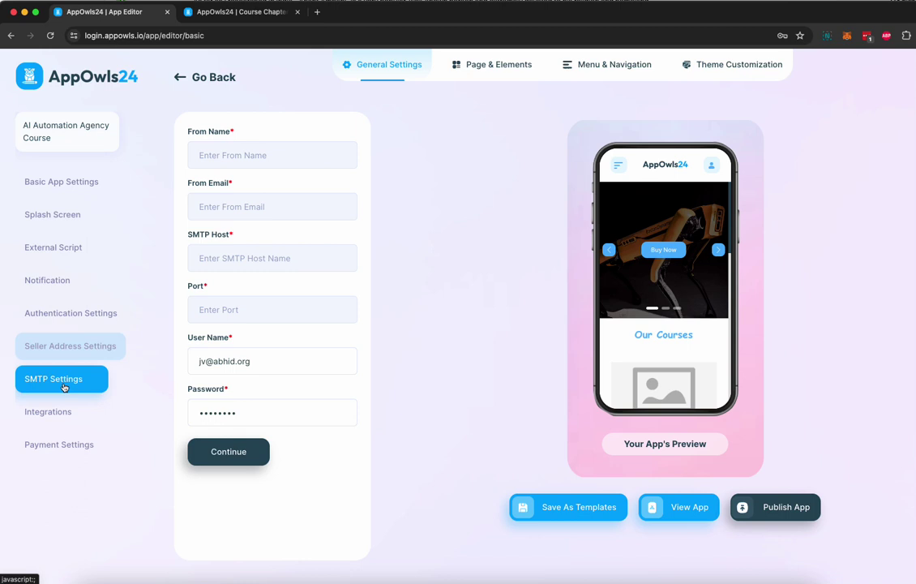
# Step: Inspect the SMS and Google Analytics integrations, then show the Dollars($), Cash On Delivery payment settings
pyautogui.click(65, 414)
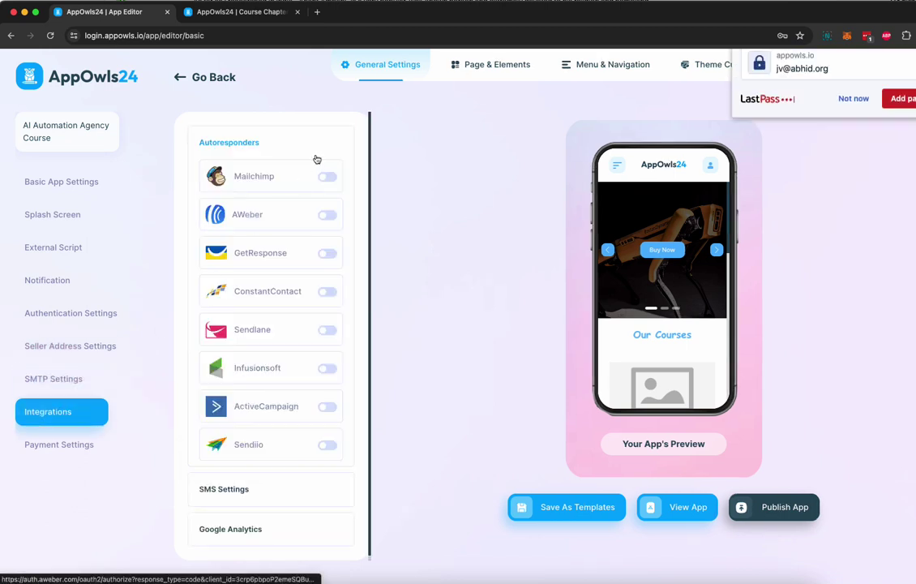
pyautogui.click(857, 145)
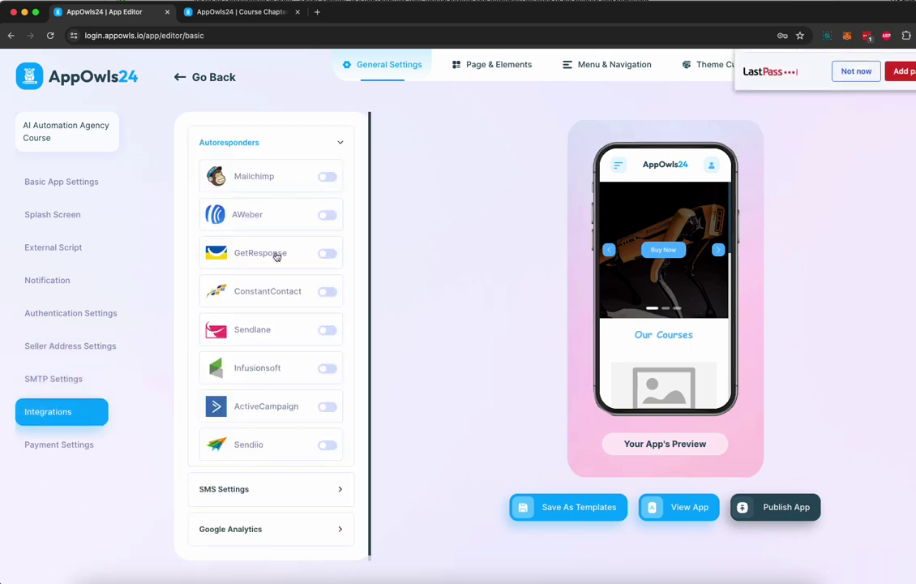
pyautogui.scroll(-1, 262, 397)
pyautogui.click(272, 495)
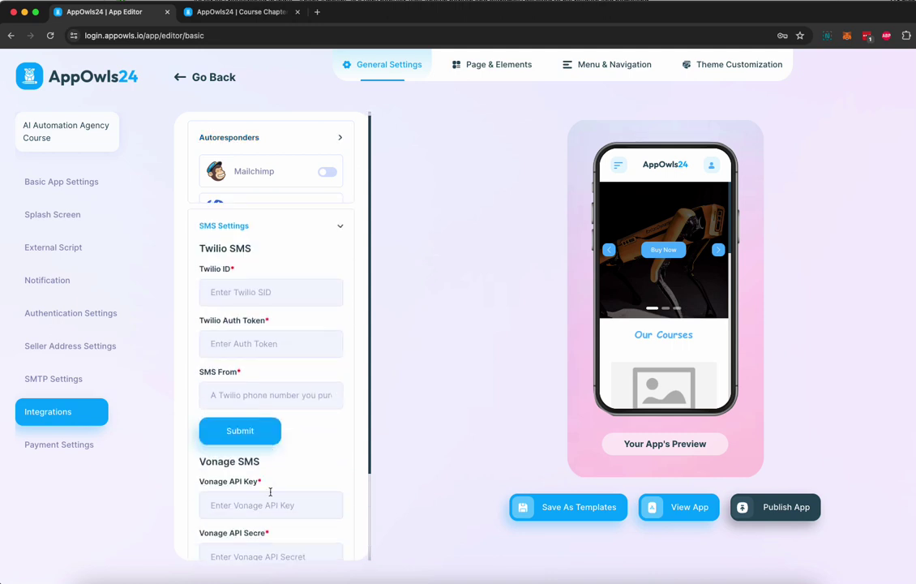
pyautogui.click(294, 189)
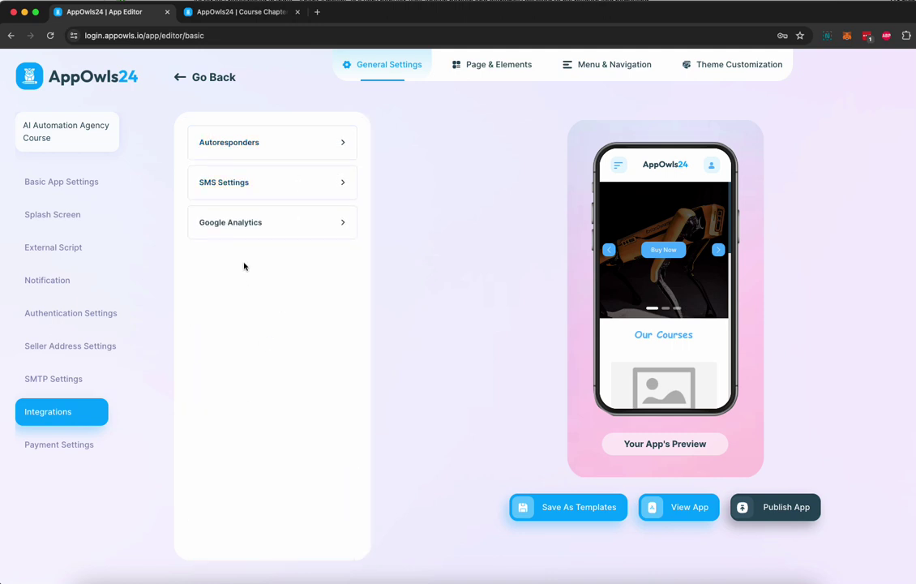
pyautogui.click(274, 237)
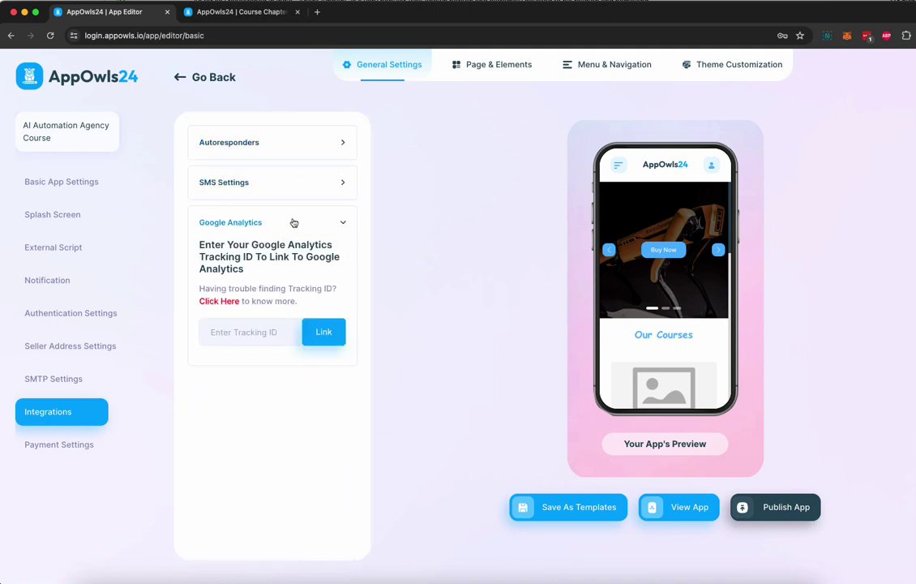
pyautogui.click(292, 223)
pyautogui.click(62, 443)
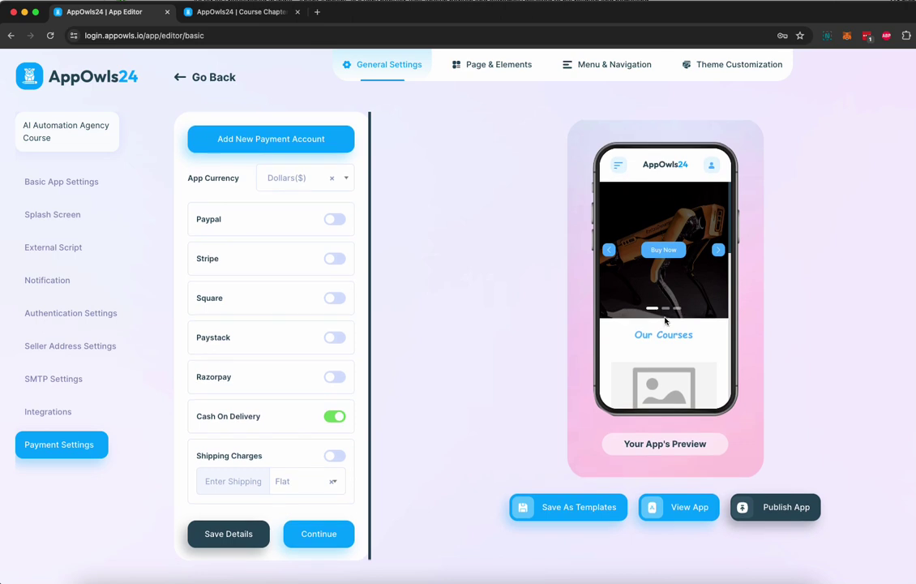
# Step: Browse the Home and Courses pages in Page & Elements, then load the About page
pyautogui.click(497, 70)
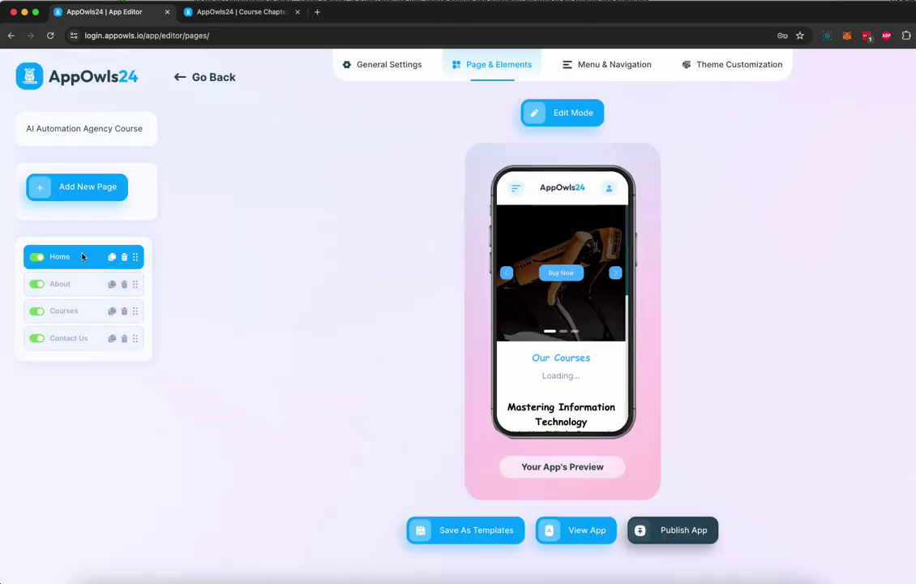
pyautogui.click(82, 256)
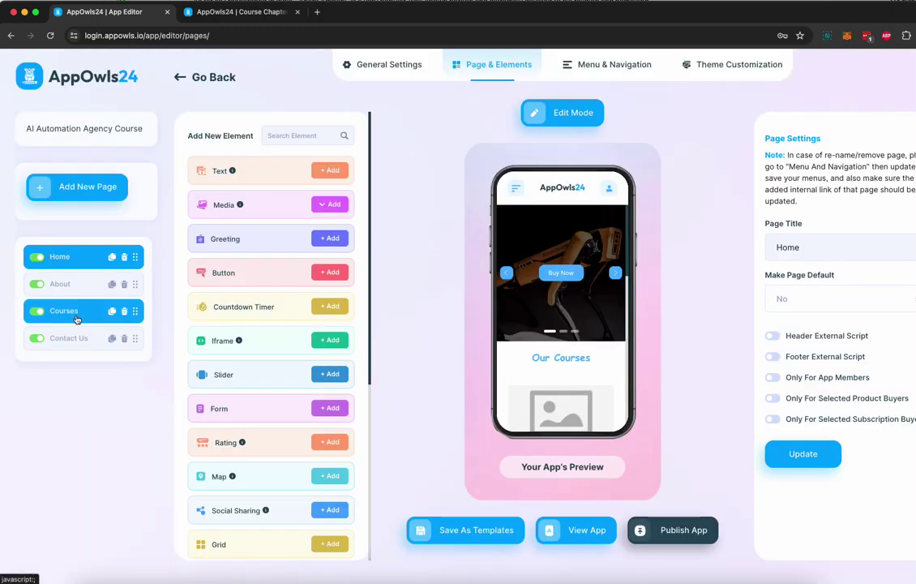
pyautogui.click(77, 313)
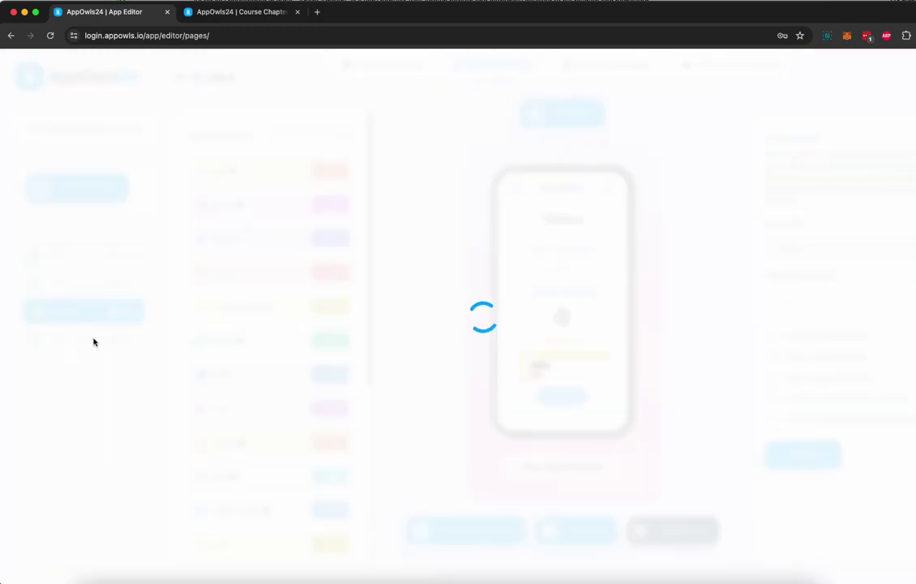
pyautogui.scroll(-3, 566, 337)
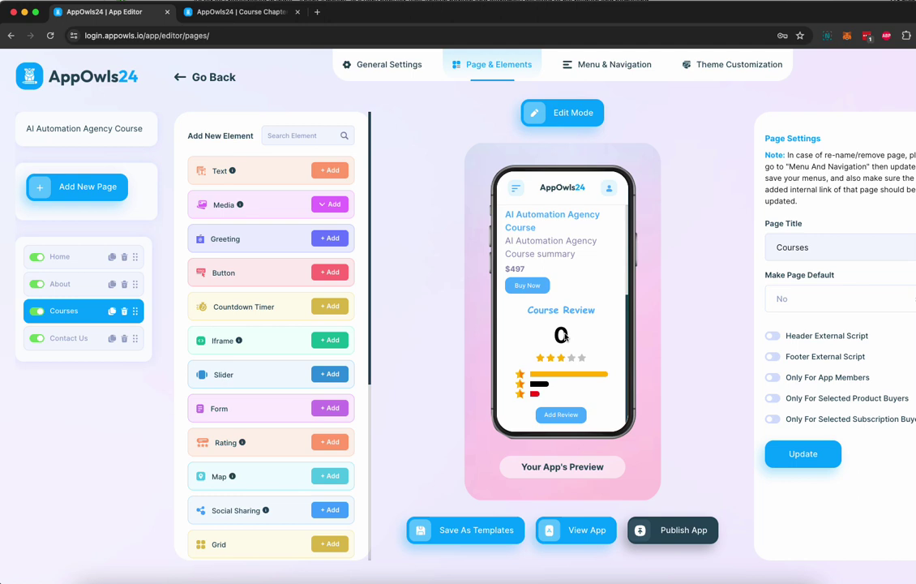
pyautogui.scroll(3, 565, 336)
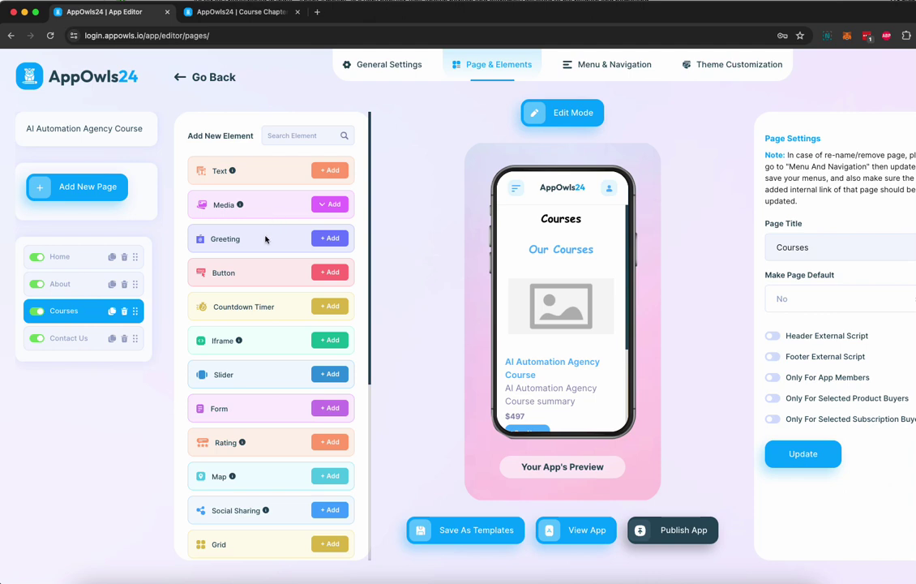
pyautogui.scroll(-2, 268, 280)
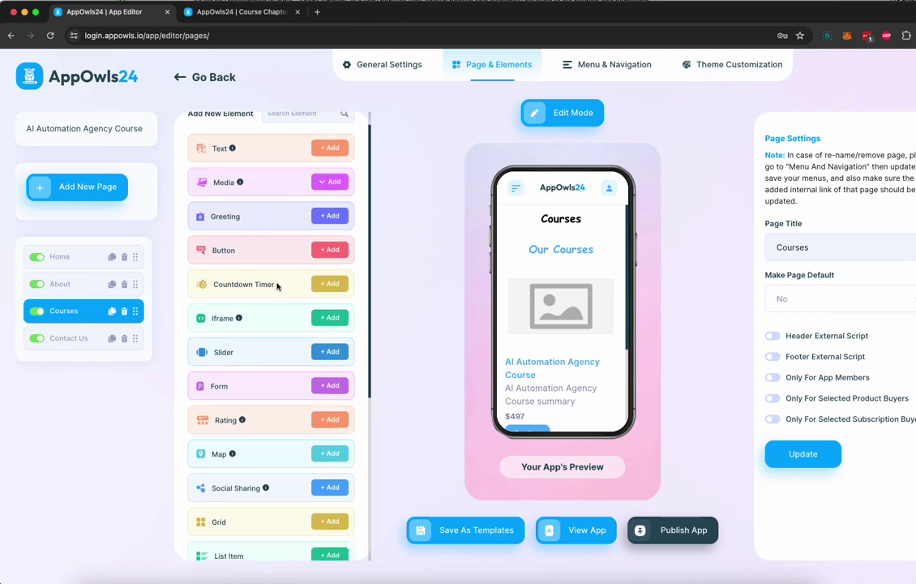
pyautogui.scroll(-4, 261, 285)
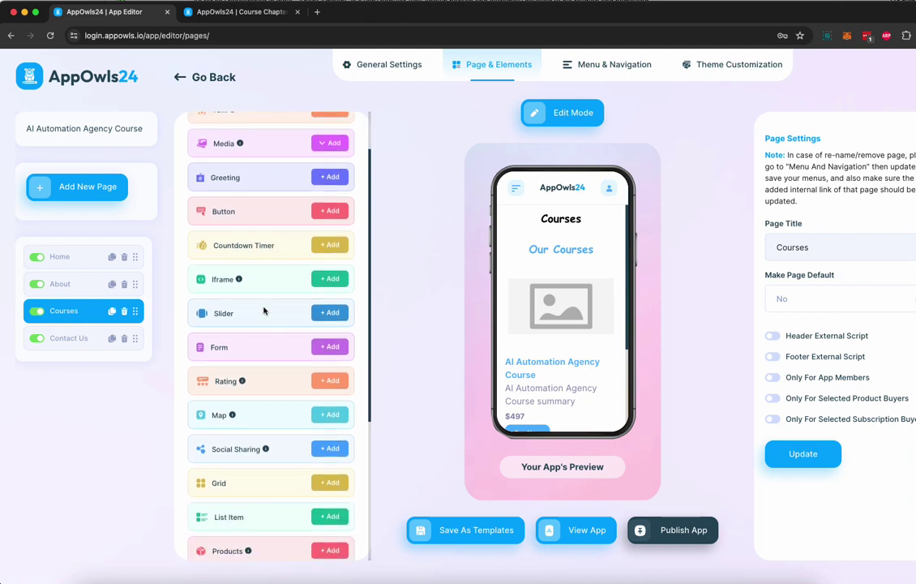
pyautogui.scroll(-5, 259, 287)
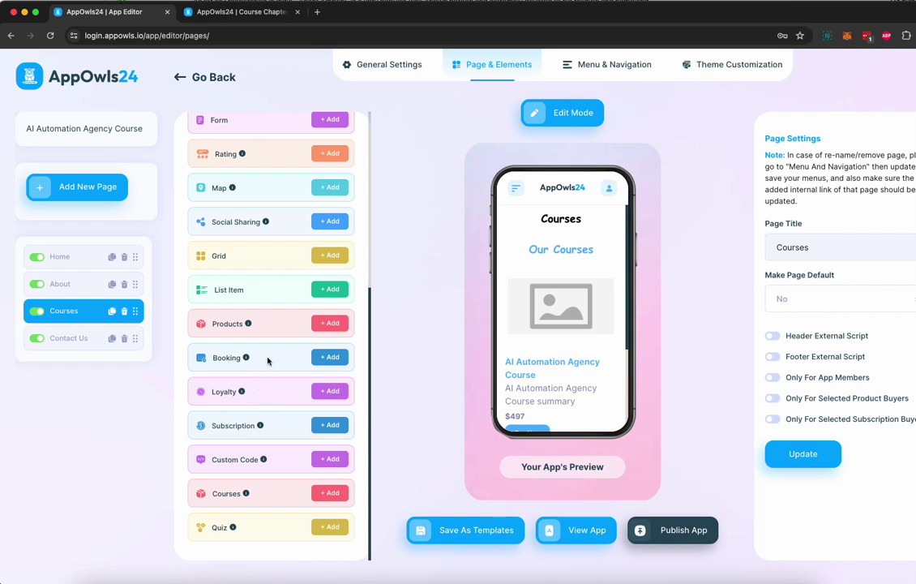
pyautogui.scroll(12, 267, 361)
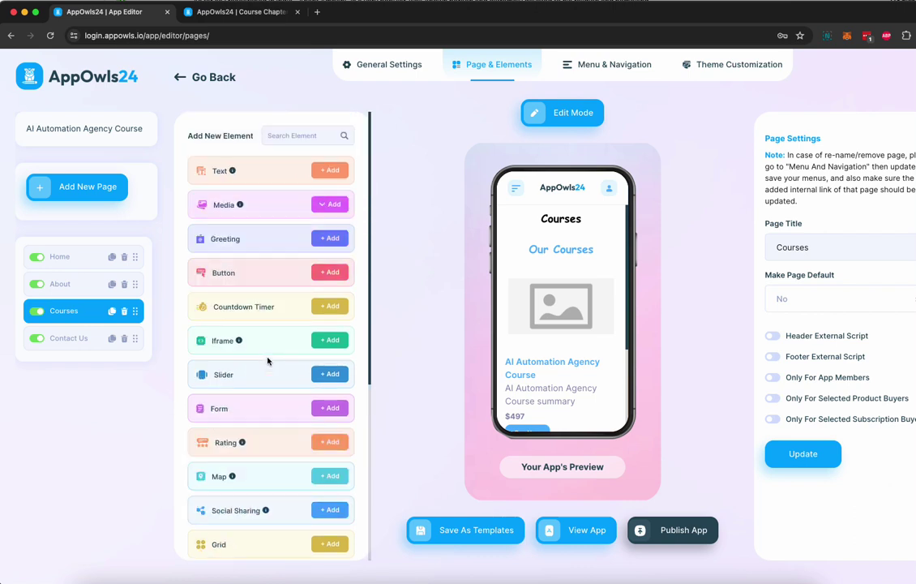
pyautogui.click(99, 285)
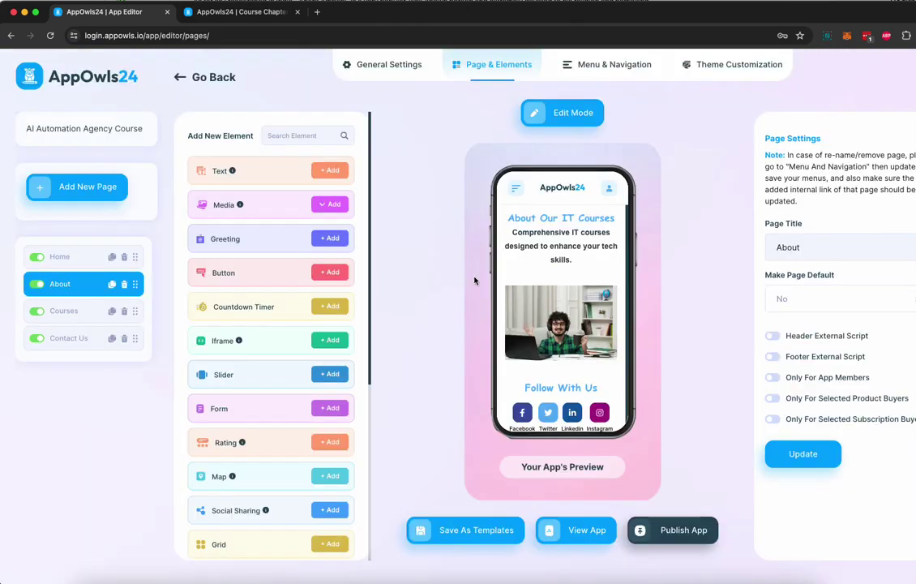
# Step: Set the About Our IT Courses heading to Arial, size 22
pyautogui.click(512, 218)
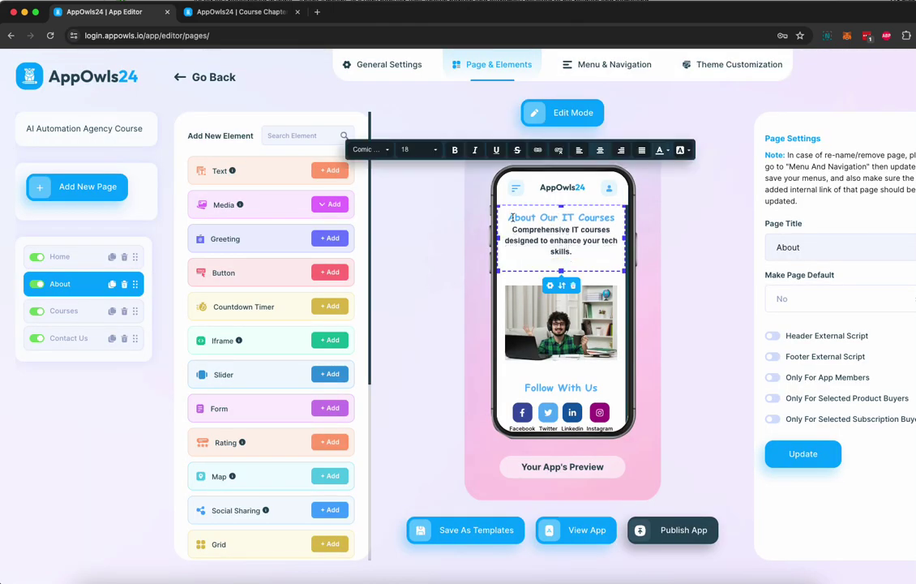
pyautogui.moveTo(509, 218); pyautogui.dragTo(616, 217)
pyautogui.click(370, 149)
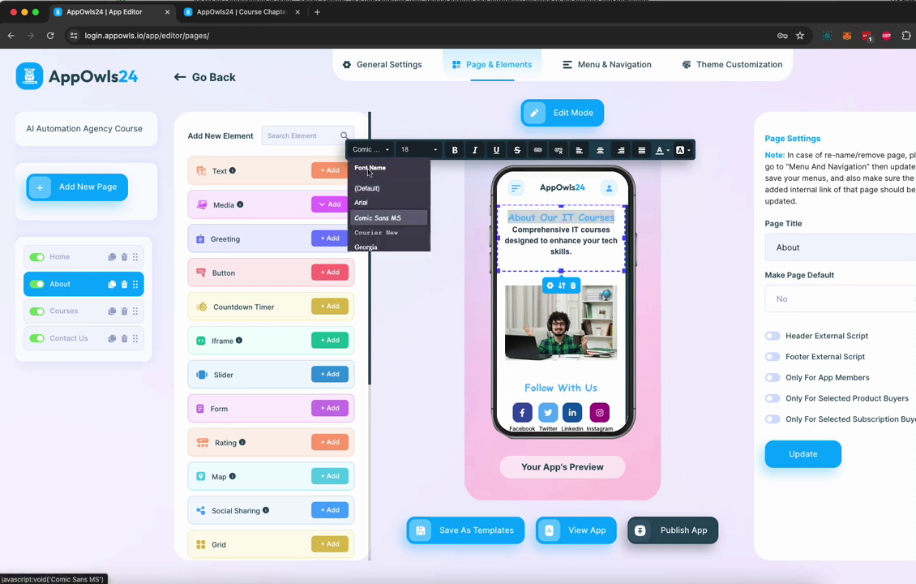
pyautogui.click(366, 199)
pyautogui.click(420, 150)
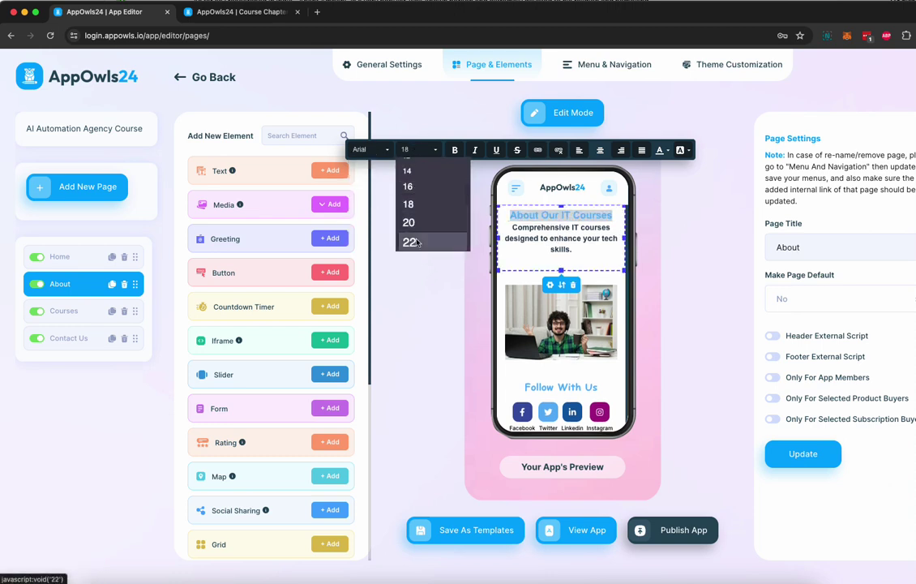
pyautogui.click(409, 242)
# Step: Colour the heading text blue on a green background
pyautogui.click(663, 150)
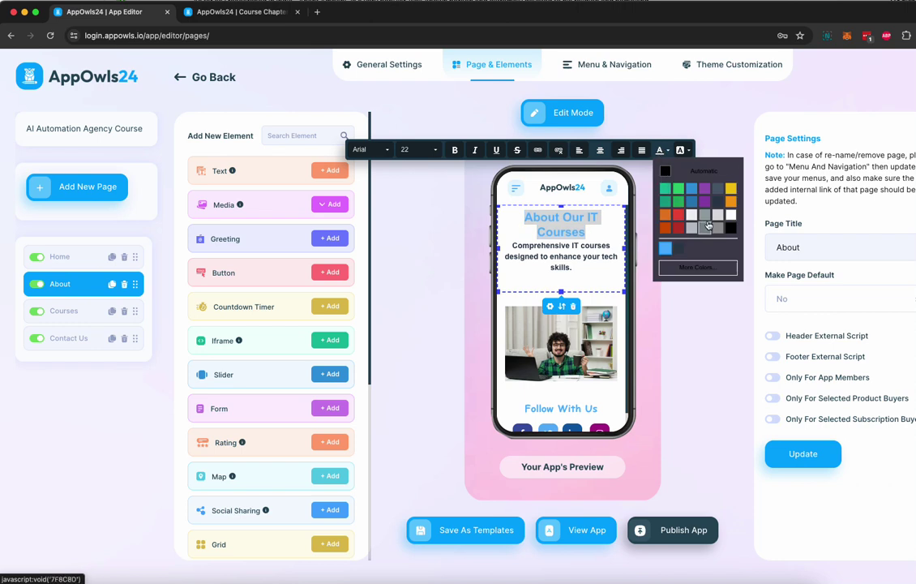
pyautogui.click(691, 188)
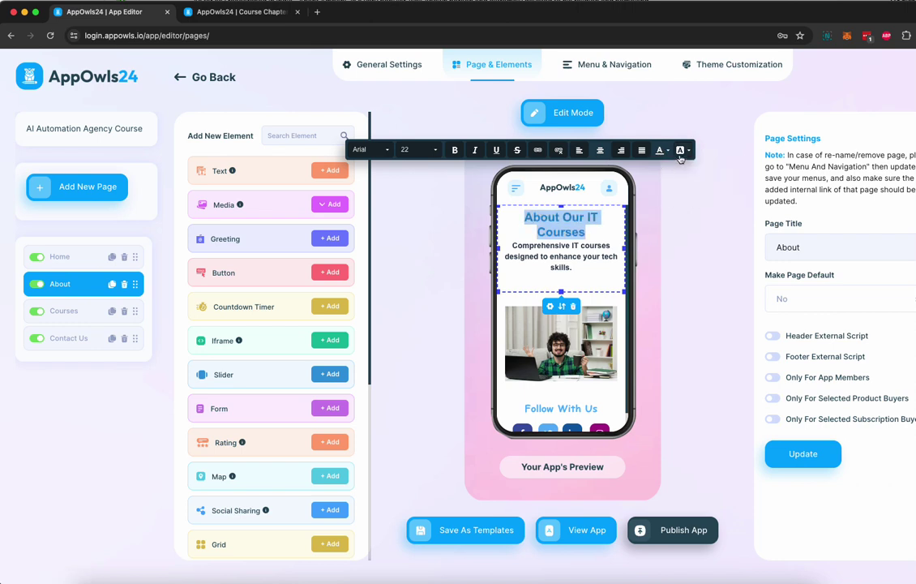
pyautogui.click(680, 150)
pyautogui.click(714, 186)
pyautogui.click(589, 251)
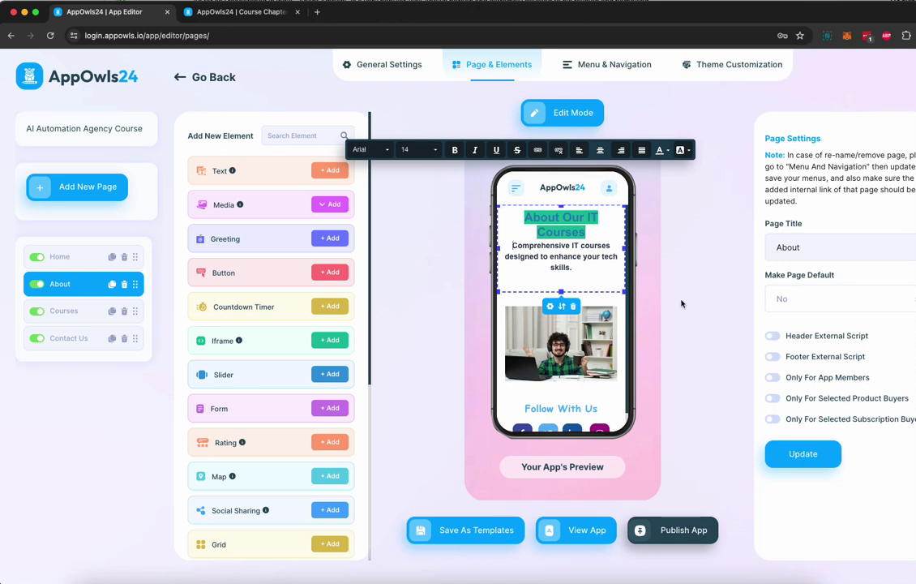
pyautogui.click(621, 73)
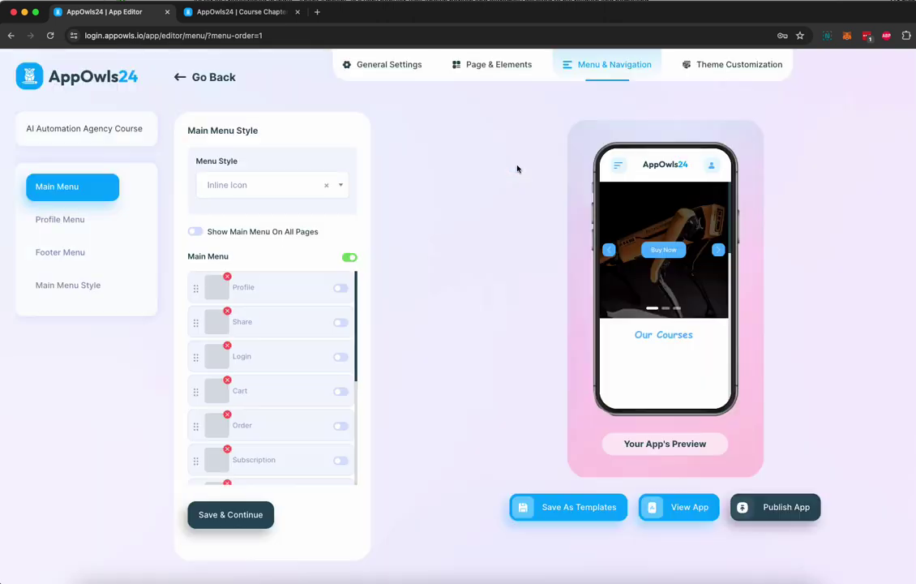
# Step: Switch the main menu style to Icon Only and show it on all pages
pyautogui.click(618, 164)
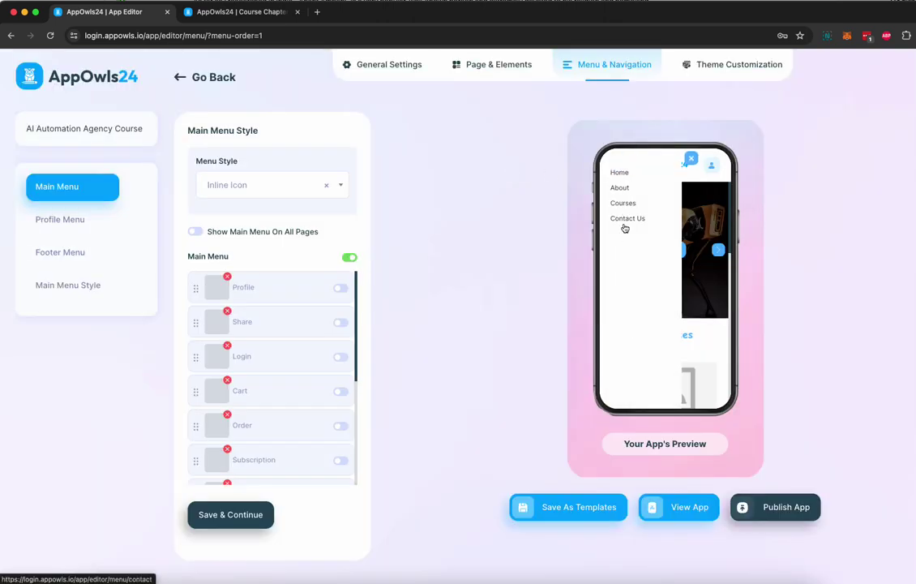
pyautogui.click(274, 186)
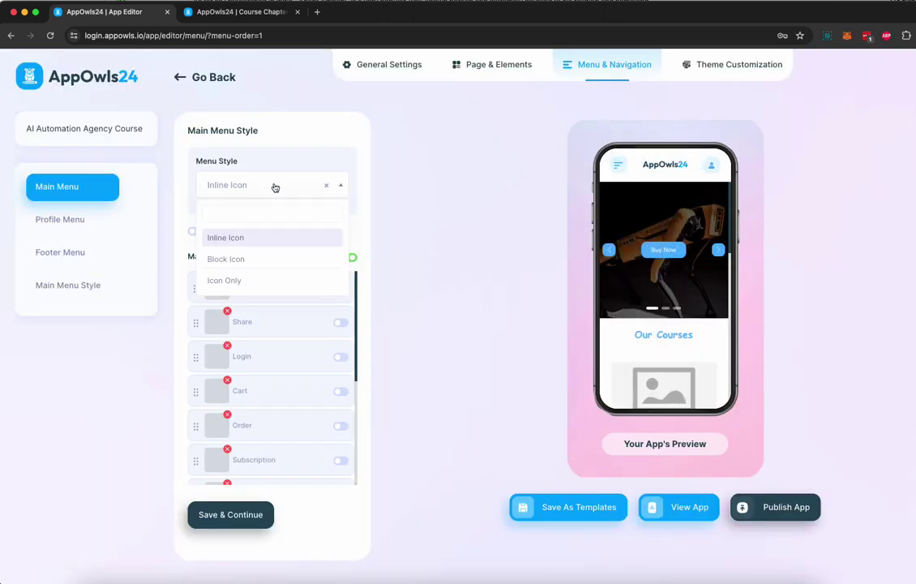
pyautogui.click(235, 259)
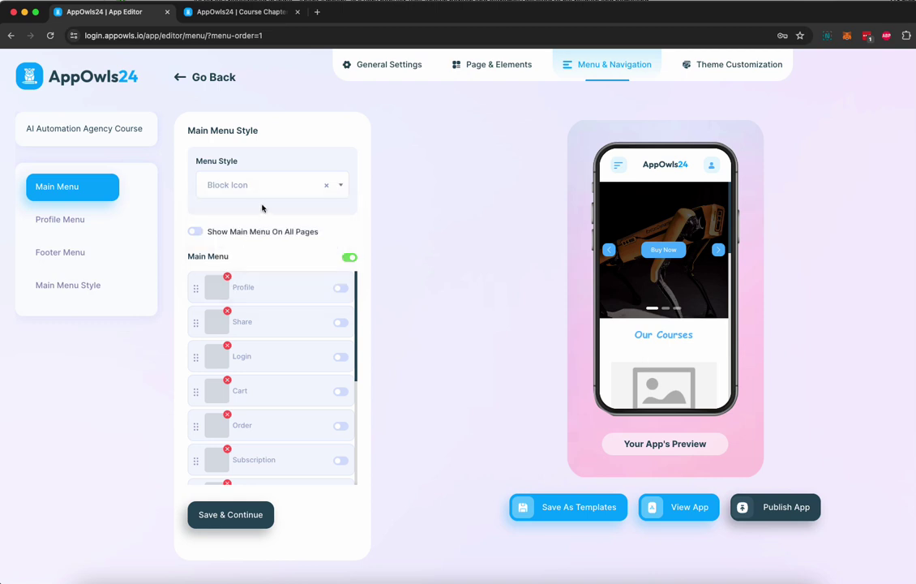
pyautogui.click(235, 185)
pyautogui.click(234, 279)
pyautogui.click(195, 231)
pyautogui.scroll(-5, 300, 351)
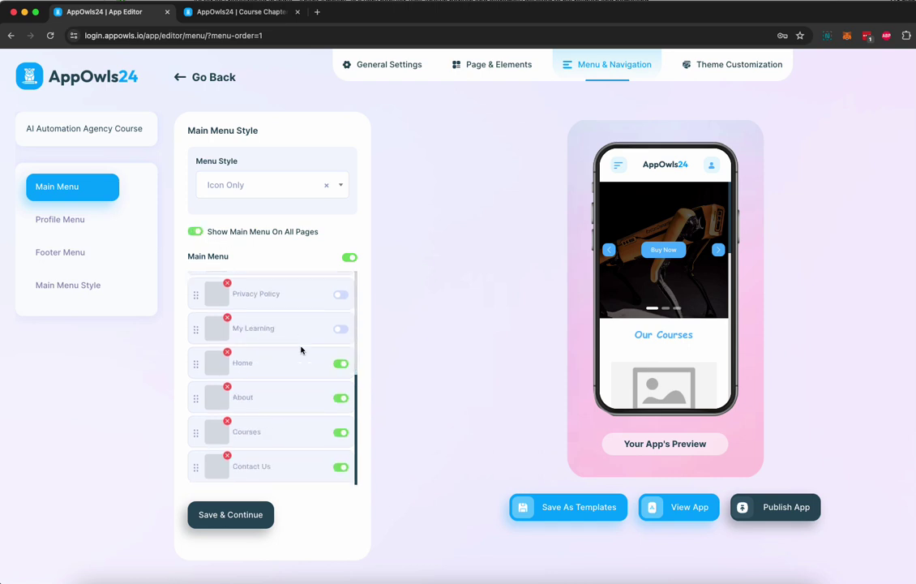
pyautogui.click(73, 221)
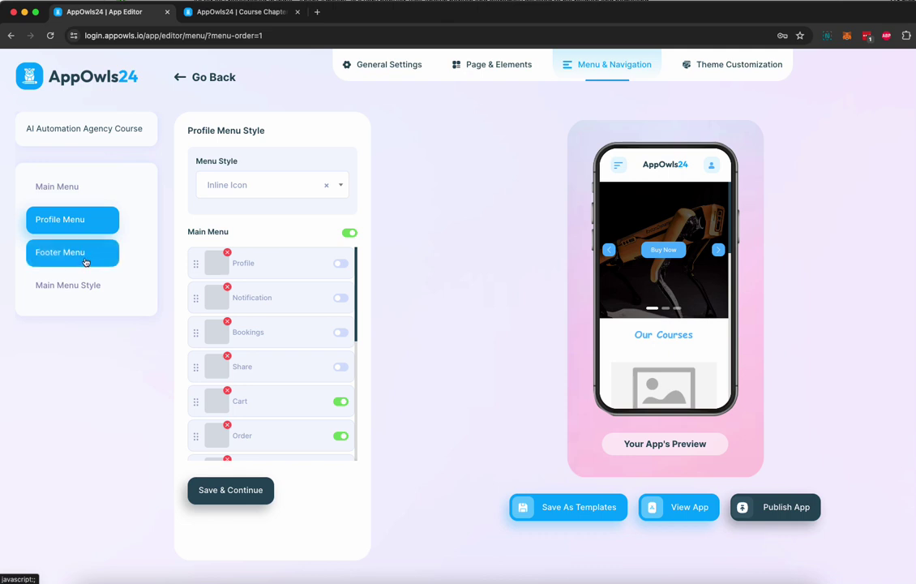
# Step: Try the Menu Top, Menu Right and Default main menu styles, settling on Menu Top
pyautogui.click(85, 259)
pyautogui.click(86, 290)
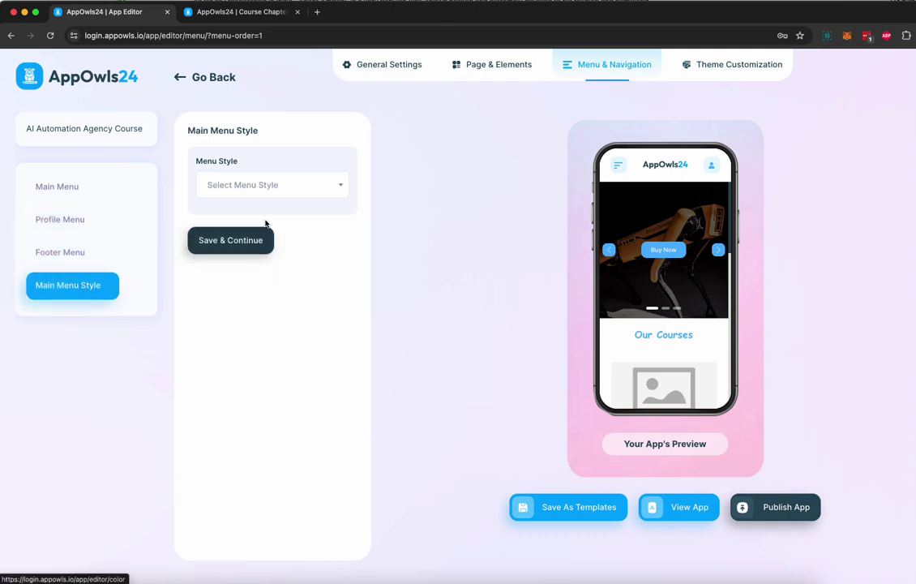
pyautogui.click(285, 181)
pyautogui.click(250, 259)
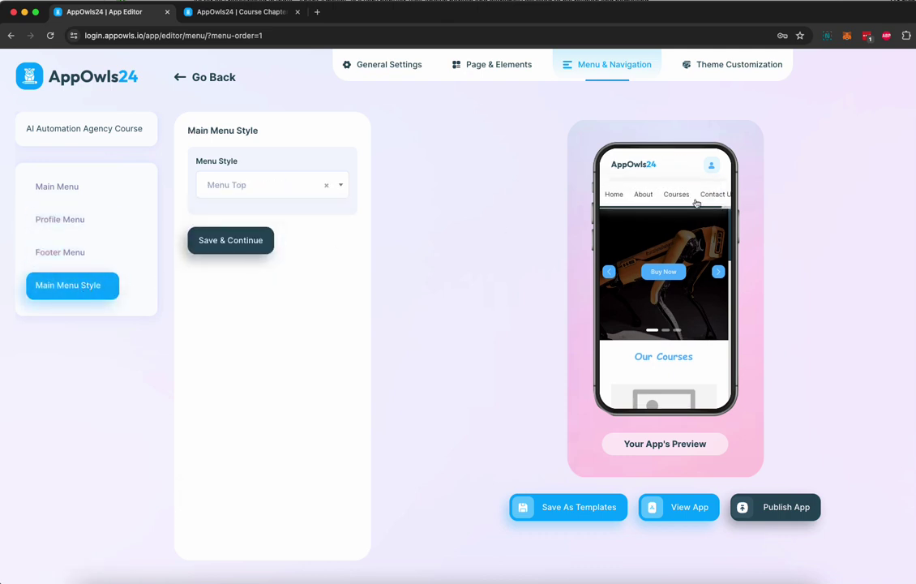
pyautogui.click(259, 192)
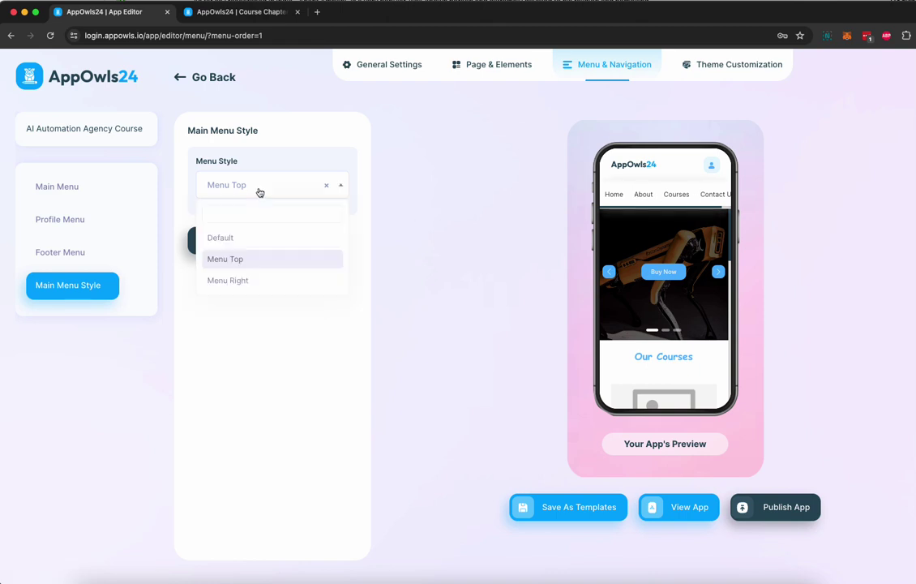
pyautogui.click(242, 280)
pyautogui.click(300, 187)
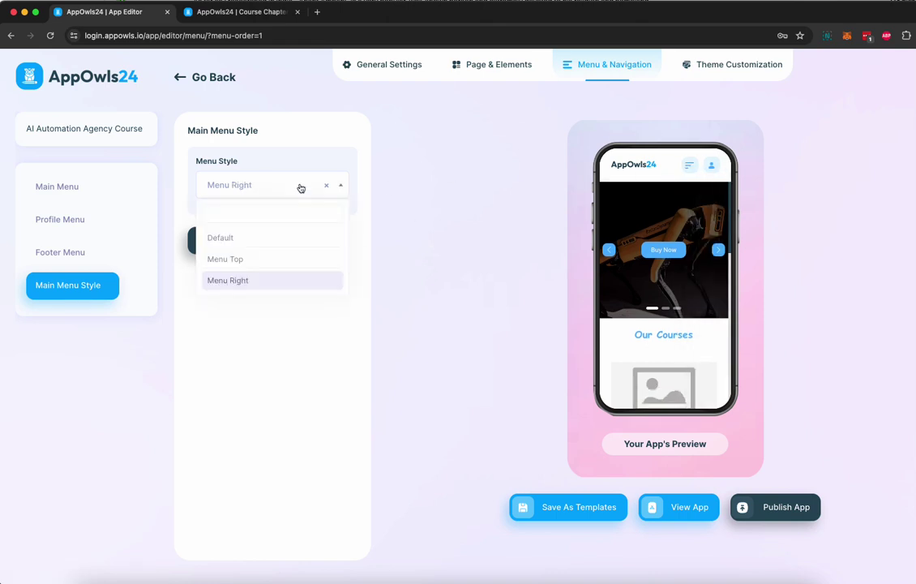
pyautogui.click(229, 240)
pyautogui.click(278, 200)
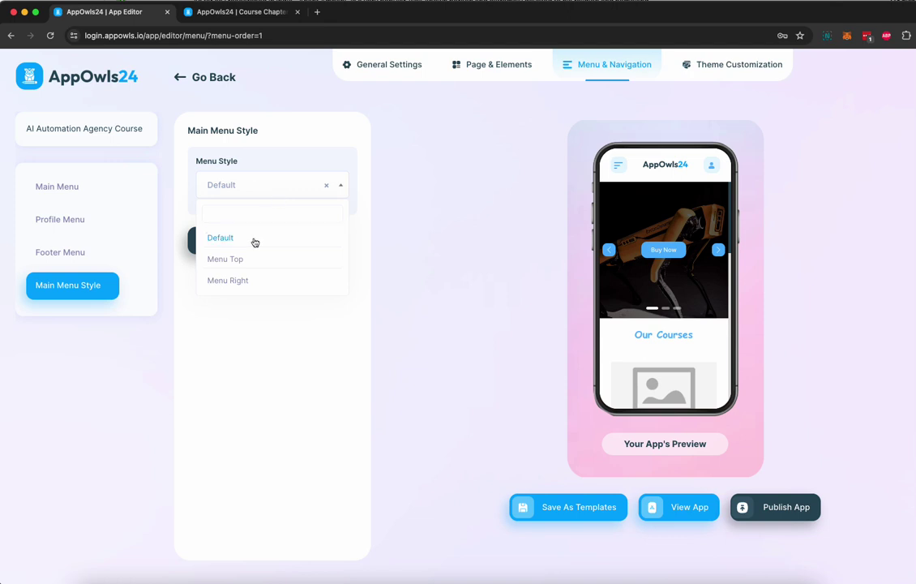
pyautogui.click(248, 258)
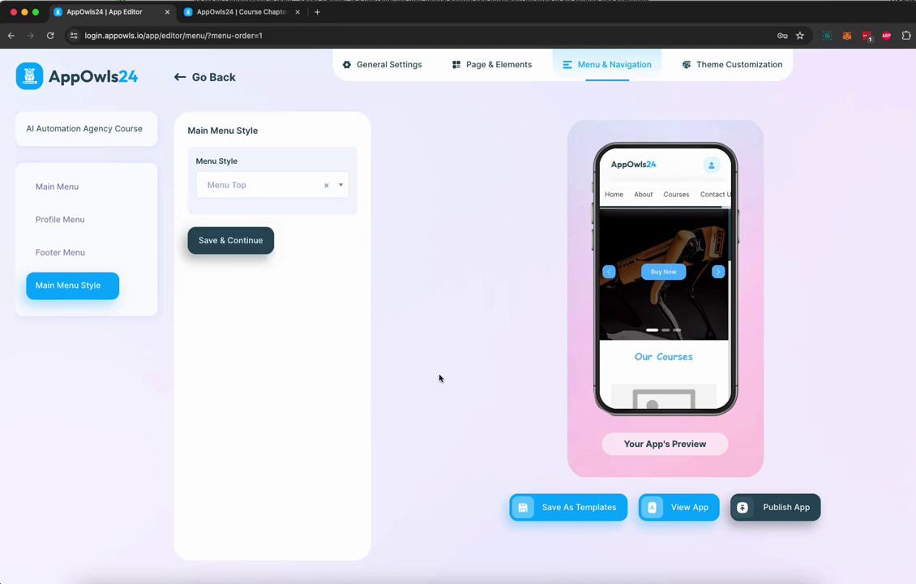
# Step: View the App Theme Color settings: primary #51b4ff, text #414d61, menu #414141
pyautogui.click(720, 64)
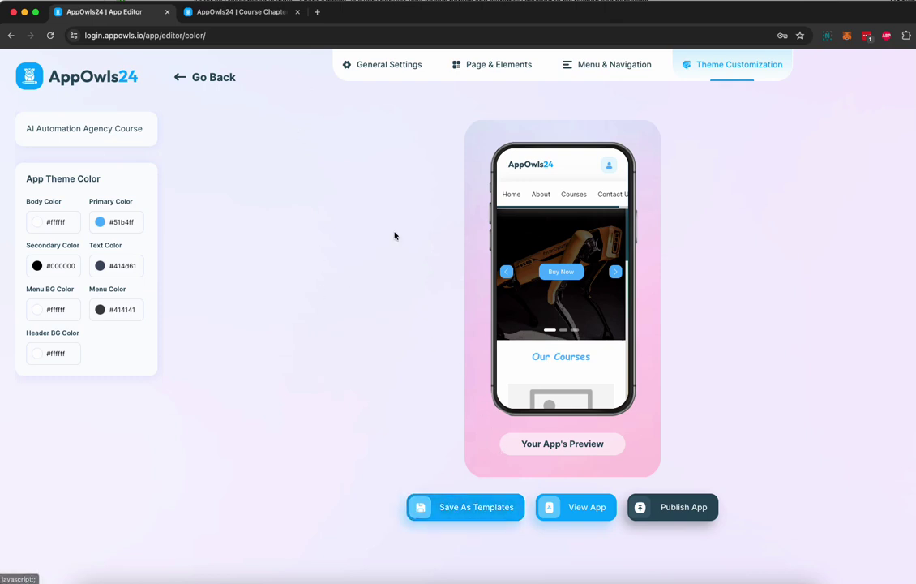
# Step: Attempt publishing, then save the sub domain 'aiagency' in General Settings
pyautogui.click(679, 516)
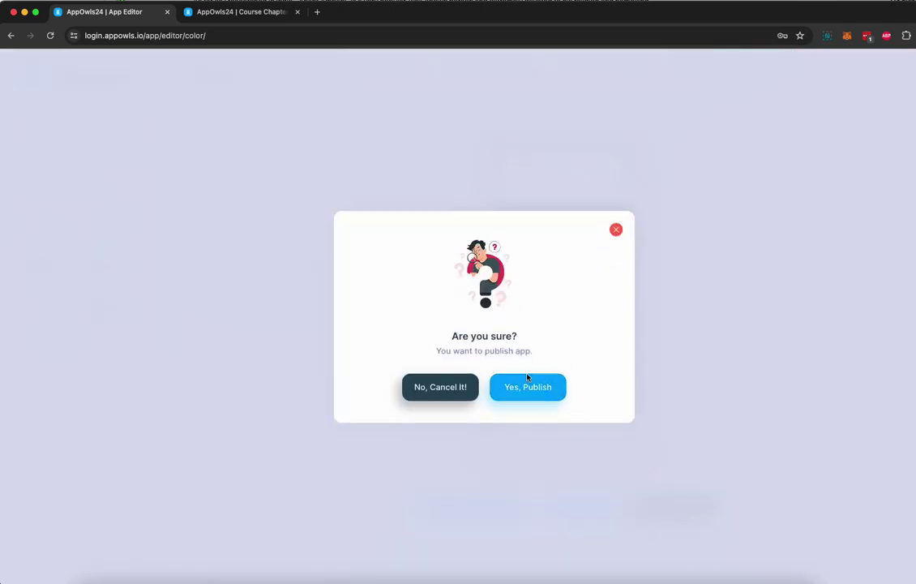
pyautogui.click(528, 383)
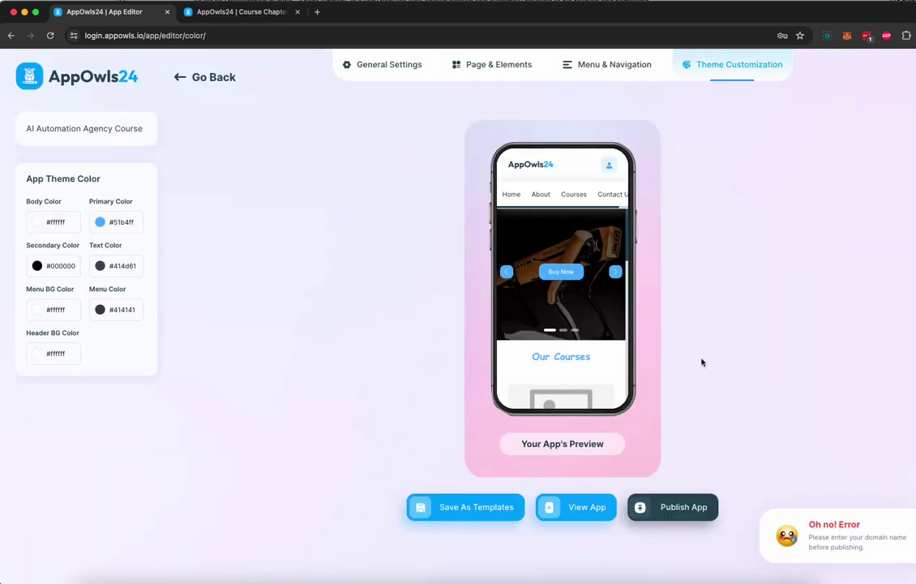
pyautogui.click(381, 64)
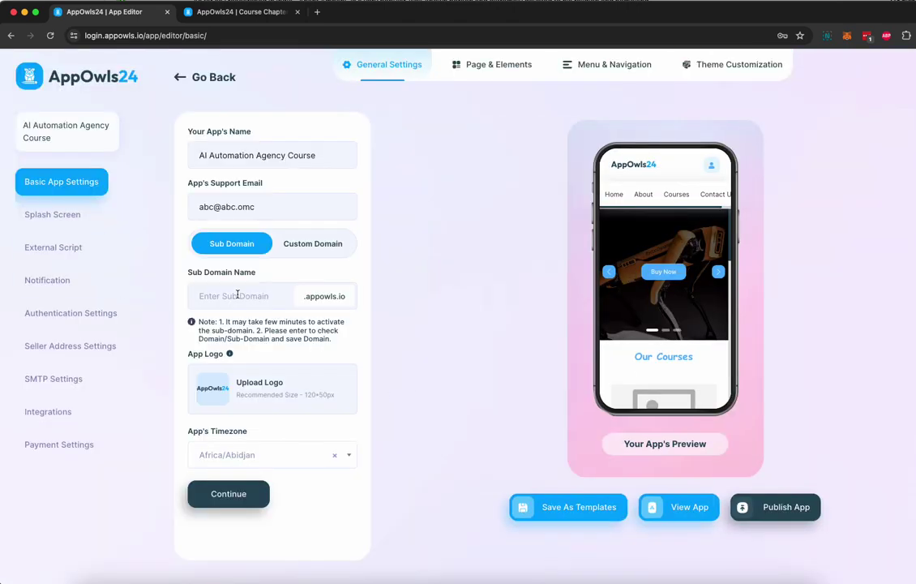
pyautogui.click(238, 296)
pyautogui.write('aiagenc')
pyautogui.click(228, 494)
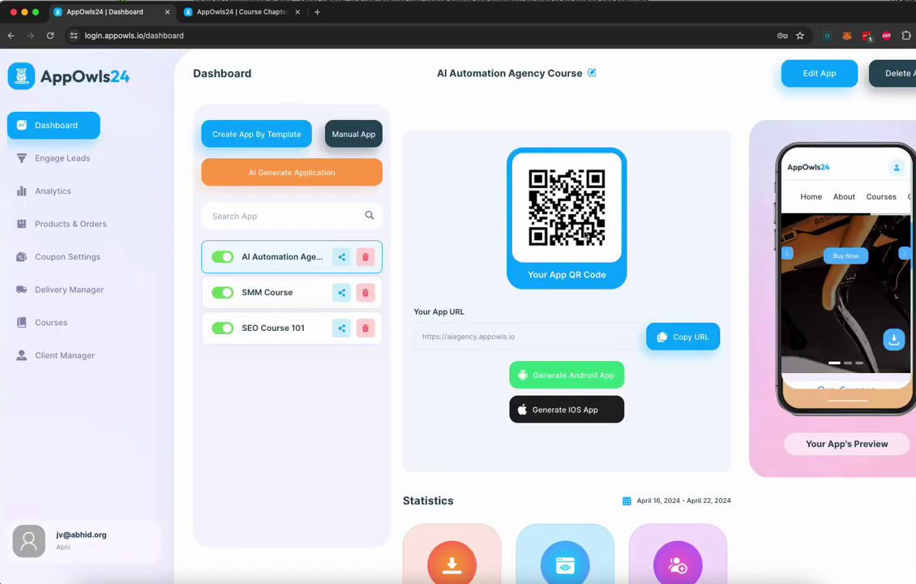
pyautogui.moveTo(420, 336); pyautogui.dragTo(508, 347)
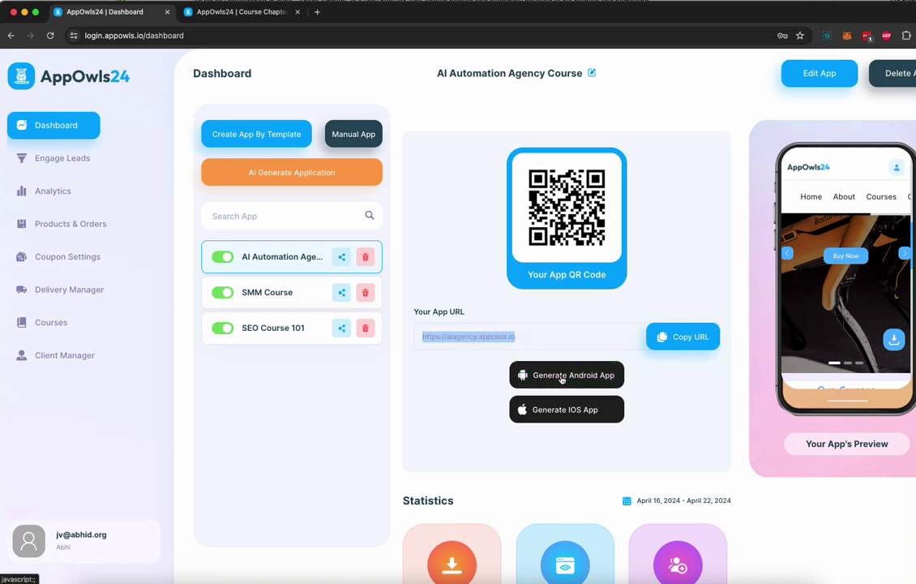
pyautogui.scroll(5, 561, 378)
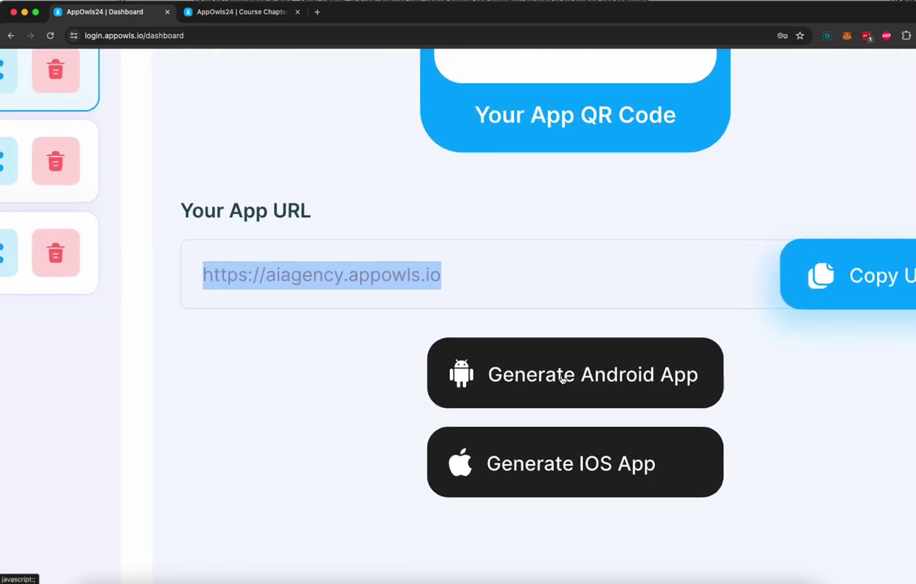
pyautogui.scroll(-5, 562, 379)
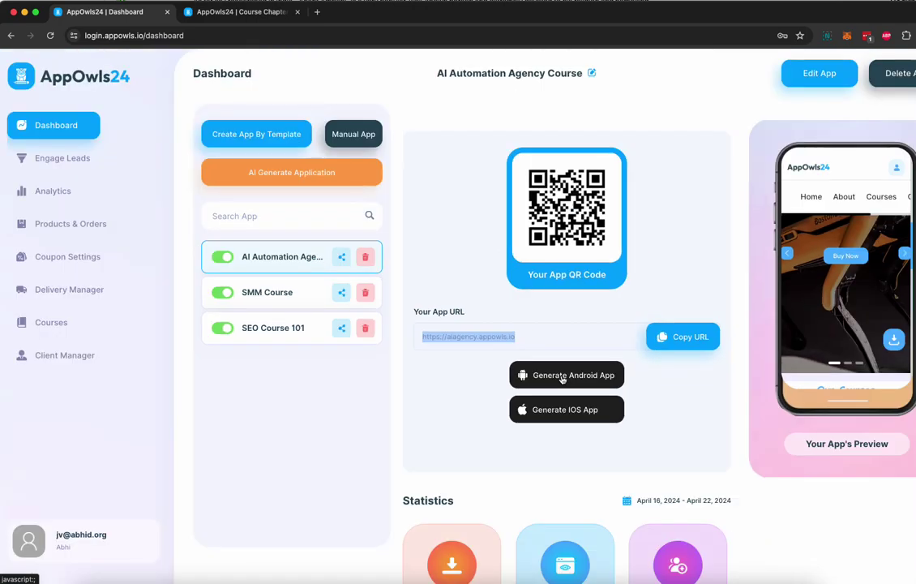
# Step: Generate the Android app, then view SMS and open and cancel an Add Loyalty Program form
pyautogui.click(562, 379)
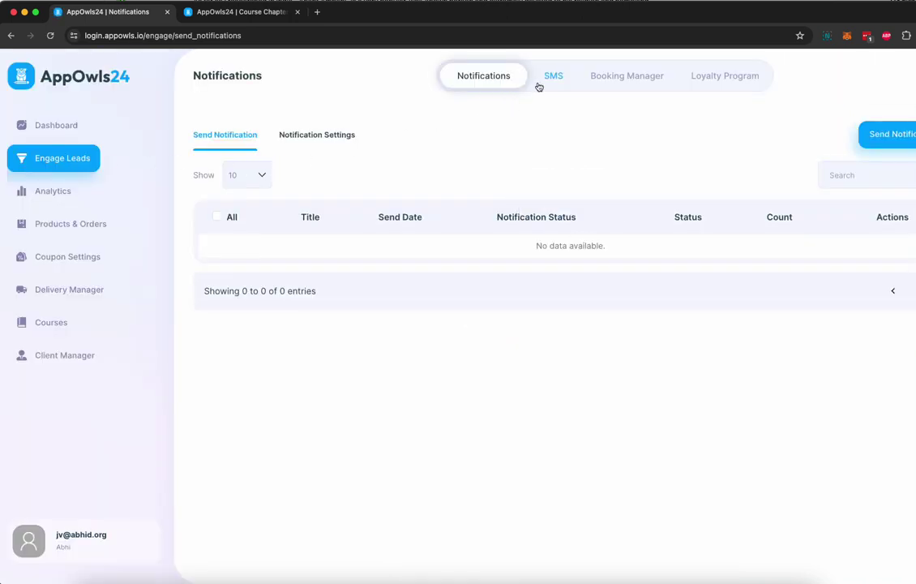
pyautogui.click(536, 83)
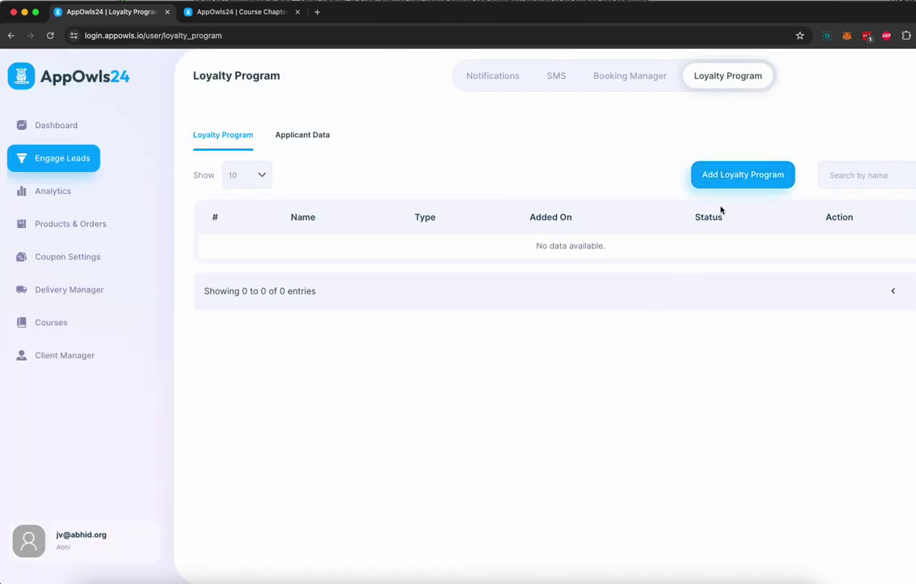
pyautogui.click(740, 185)
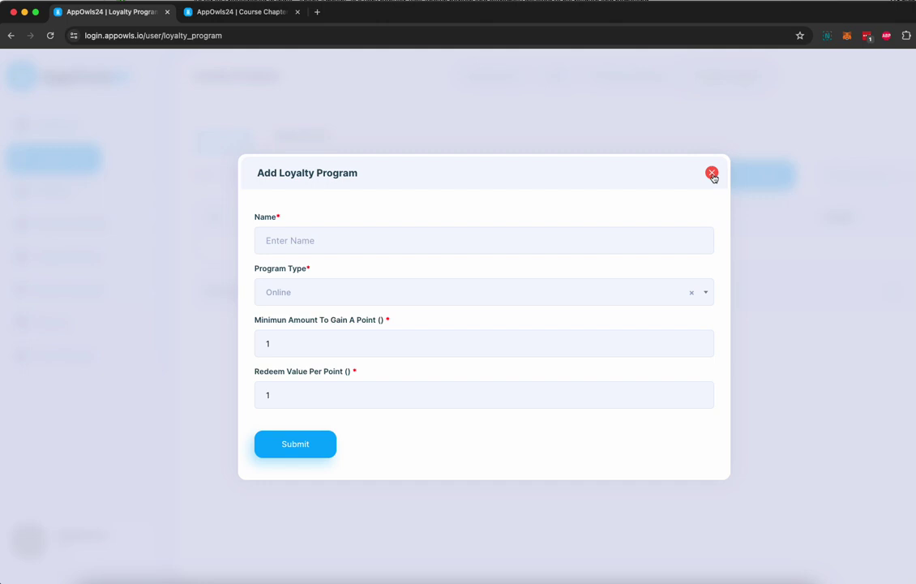
pyautogui.click(712, 173)
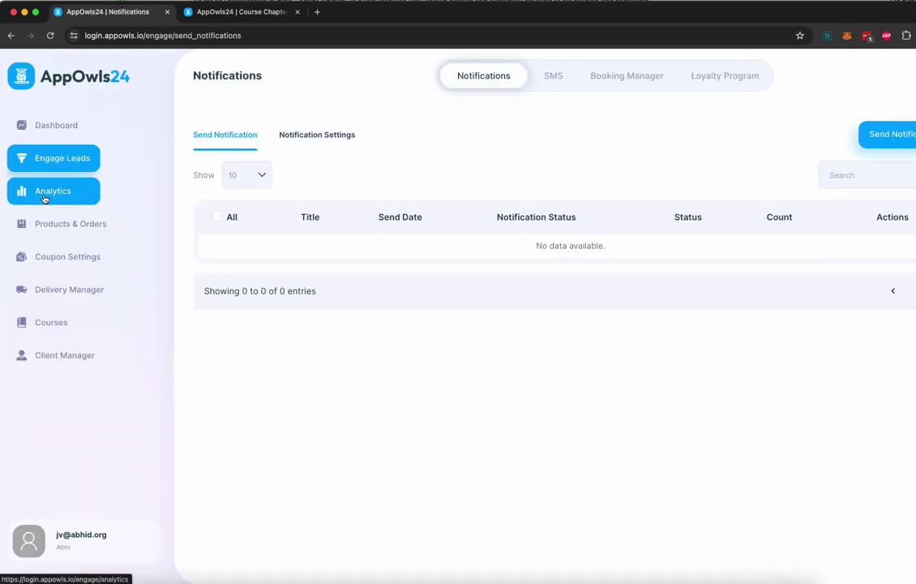
# Step: Go to Products & Orders to view the empty Products list
pyautogui.click(59, 240)
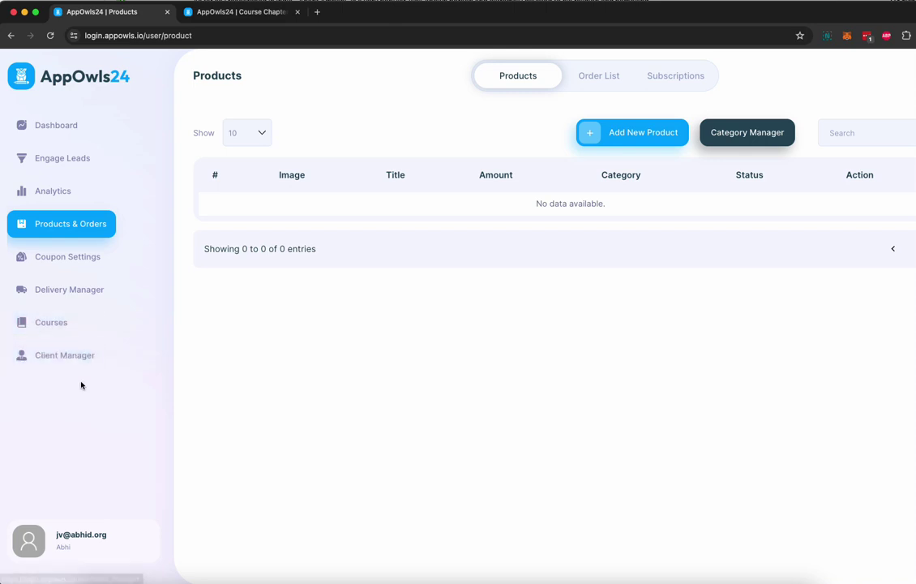
# Step: Return to the Dashboard showing the app's QR code, URL and phone preview
pyautogui.click(54, 128)
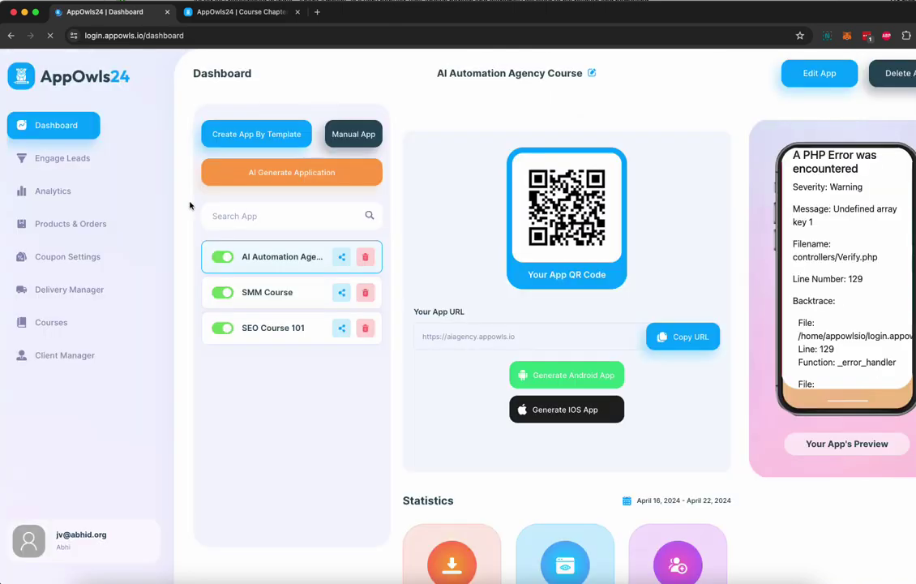